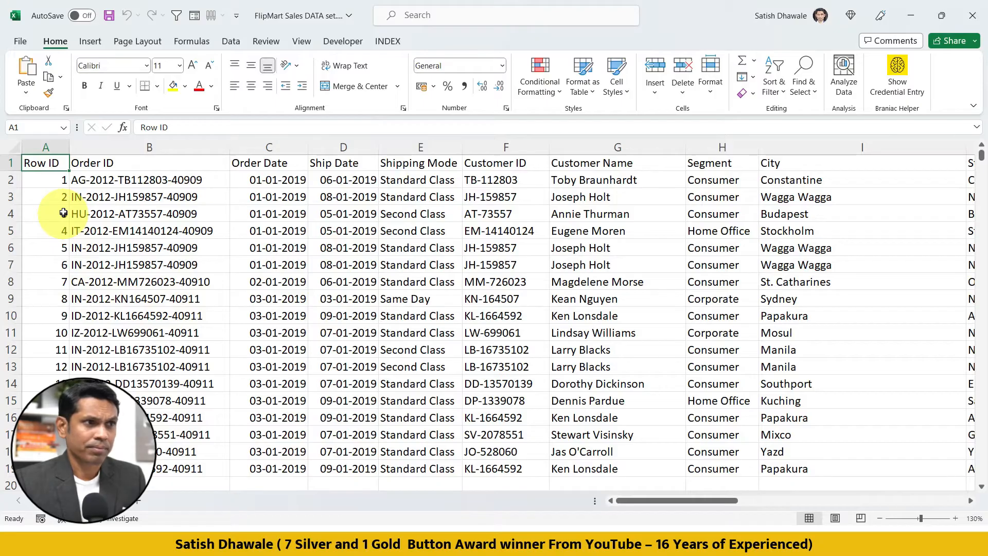
Go through the data blocks in column A down to the last record of the sales data.
key(ctrl+Down)
key(ctrl+Down)
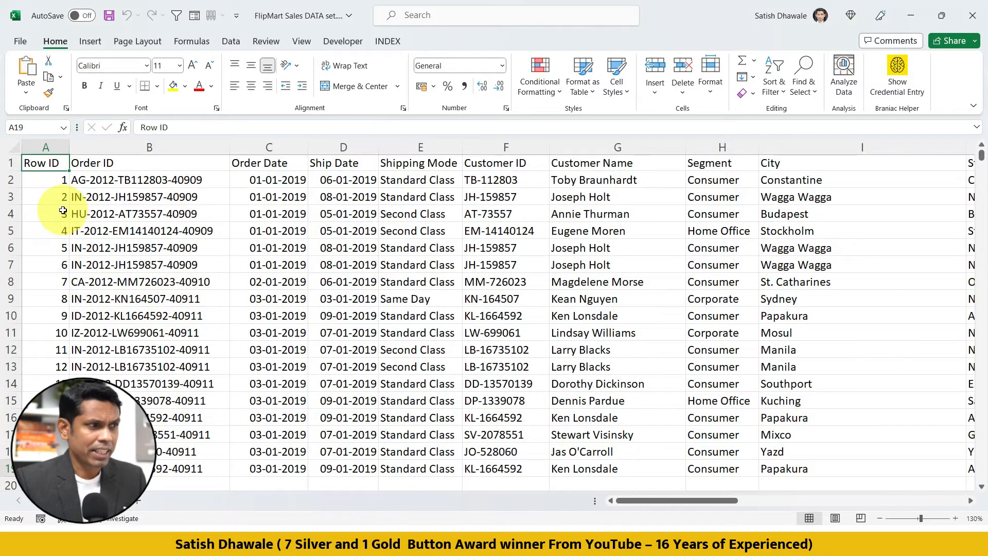
key(ctrl+Down)
key(ctrl+Down)
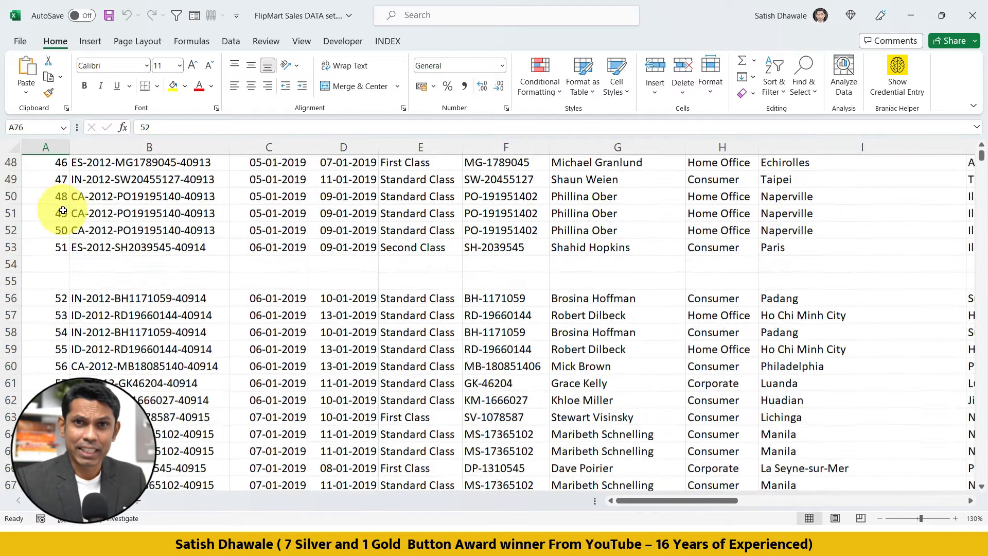
key(ctrl+Down)
key(ctrl+Down)
key(ctrl+Down)
key(ctrl+Down)
key(ctrl+Down)
key(ctrl+Down)
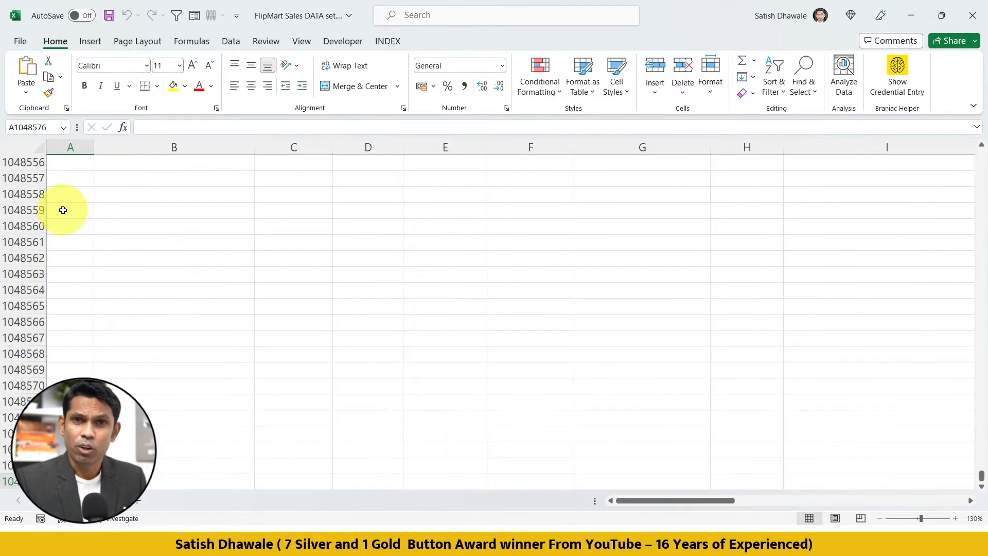
key(ctrl+Up)
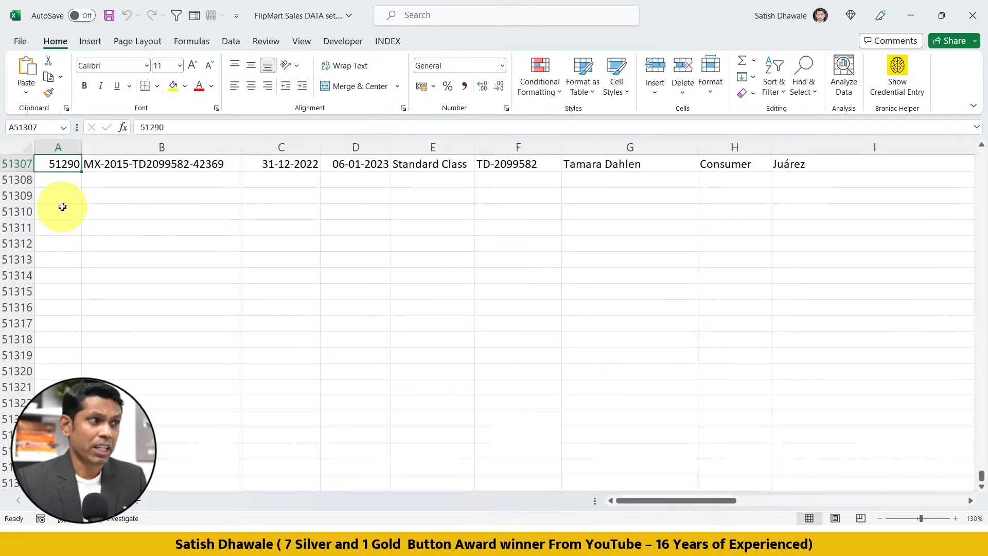
scroll(60, 258, up, 3)
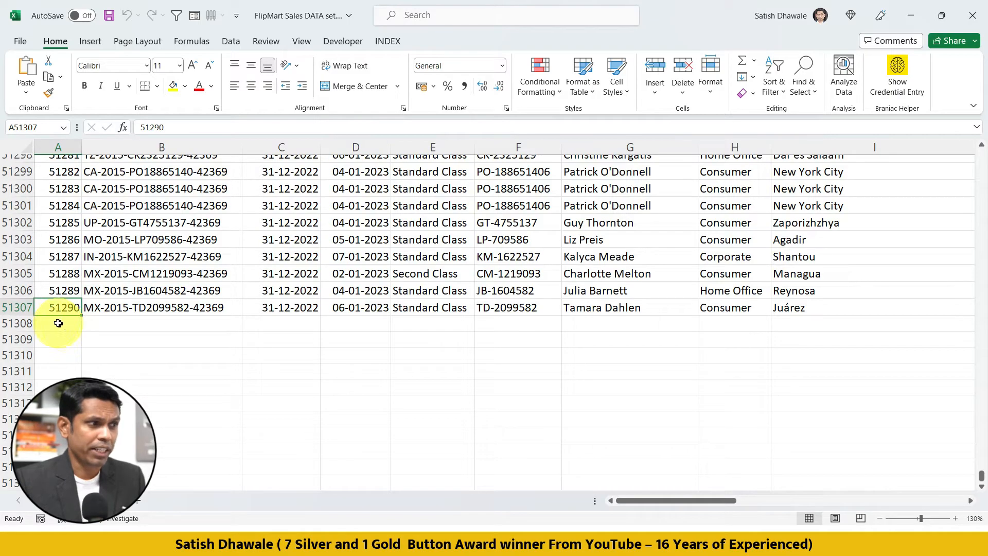
Add a record in row 51308 by extending the Row ID to 51291 and copying down columns B to V.
drag(83, 317, 78, 332)
click(67, 328)
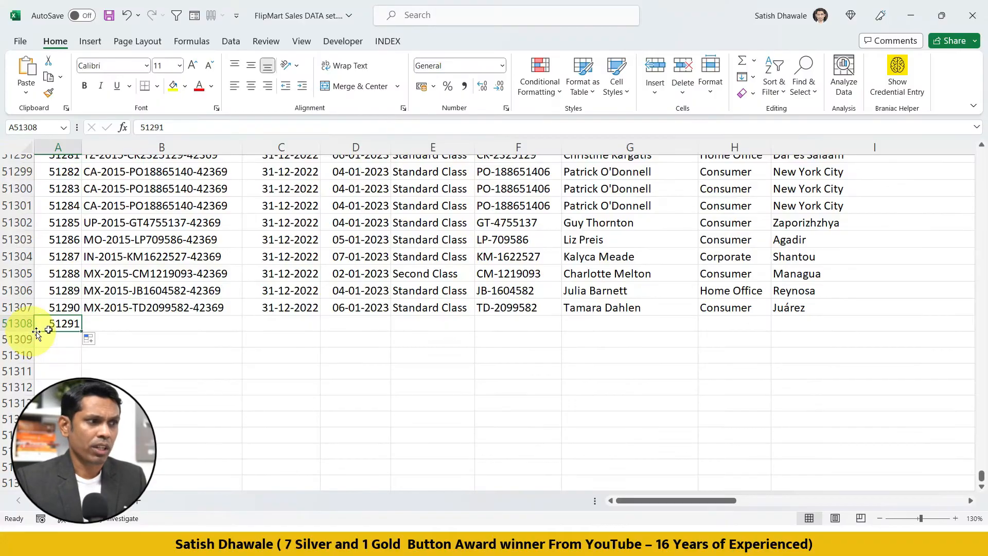
drag(134, 308, 355, 322)
key(ctrl+d)
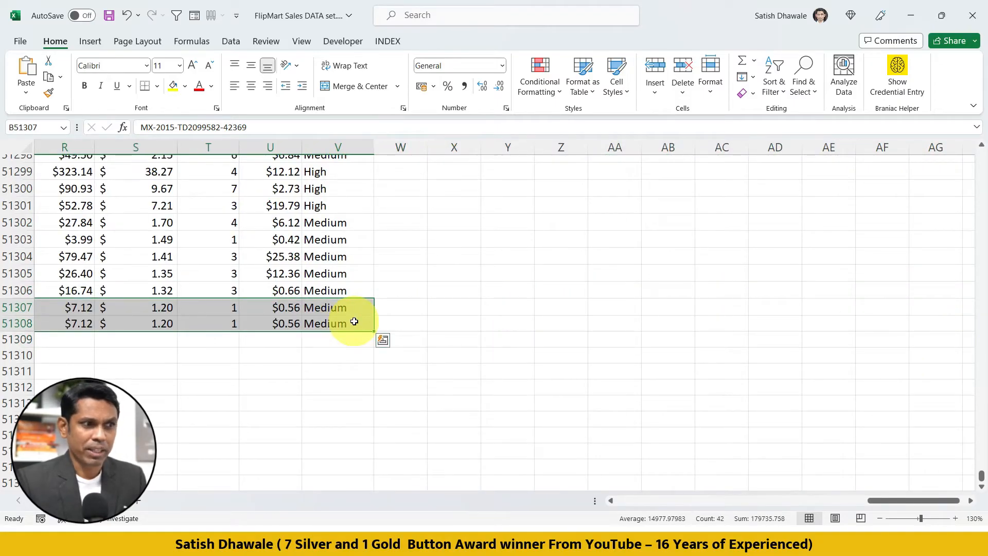
Look through the fields of the copied record in row 51308, from column B across to the sales amount.
key(ctrl+Left)
key(Right)
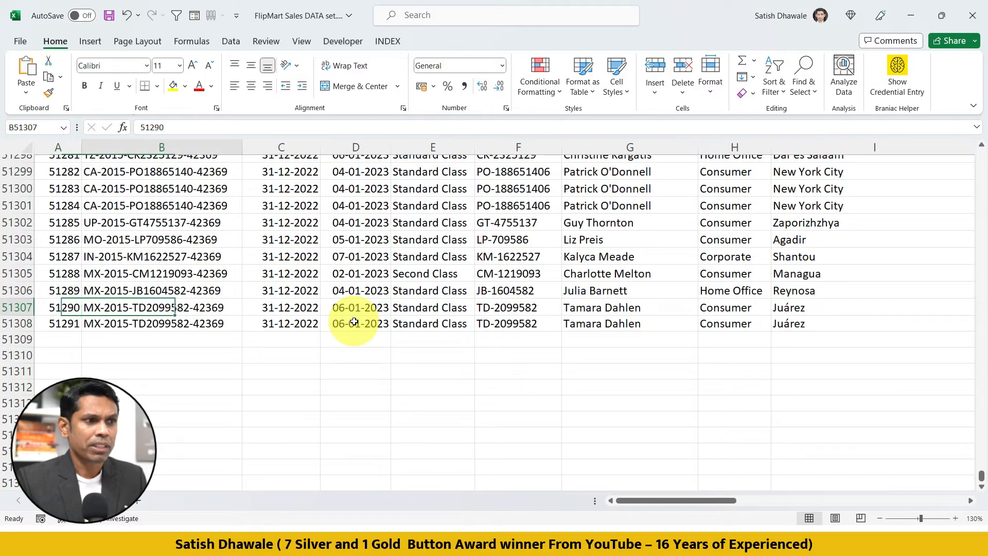
key(Down)
key(Right)
key(Right)
key(Right)
key(Right)
key(Right)
key(Right)
key(Right)
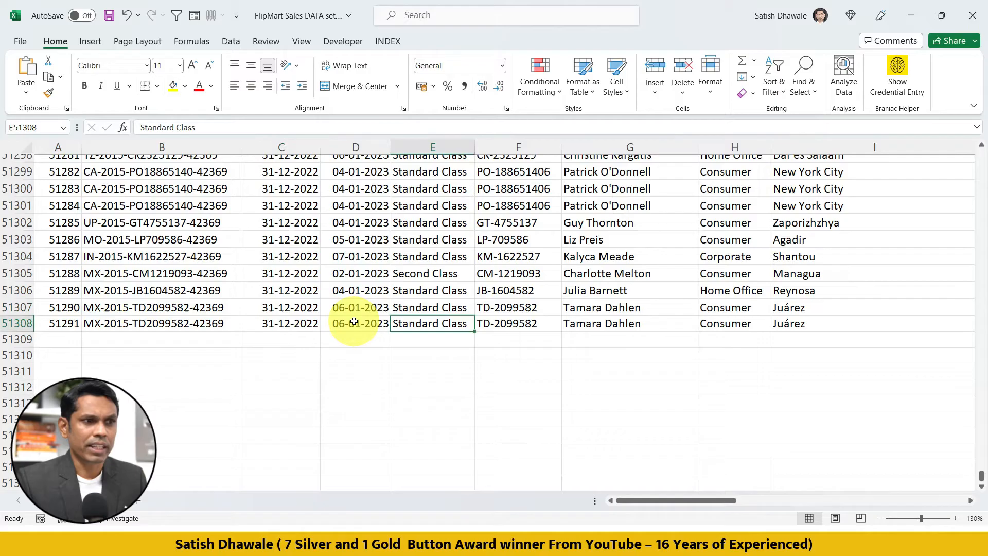
key(Right)
key(Right)
key(Right)
key(Right)
key(Right)
key(Right)
key(Right)
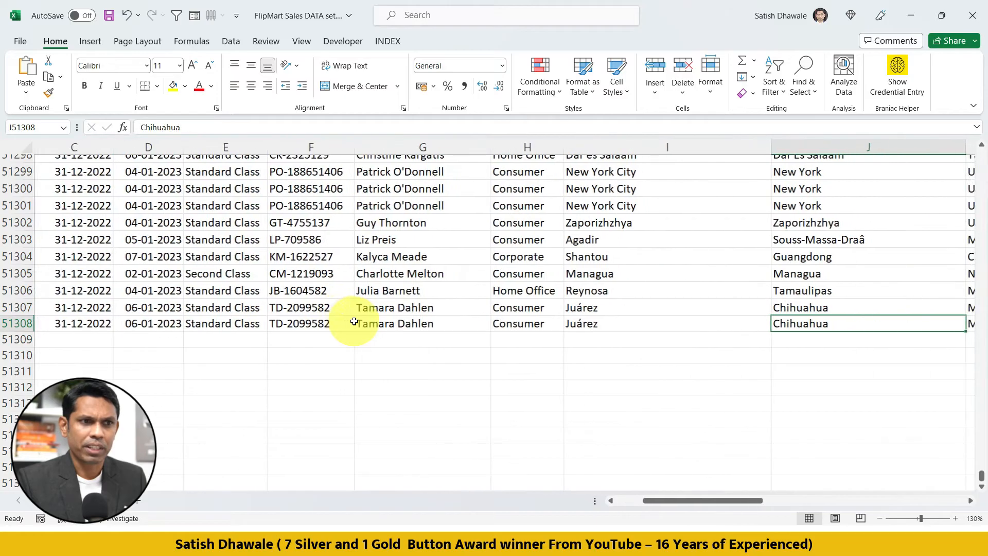
key(Right)
key(Right)
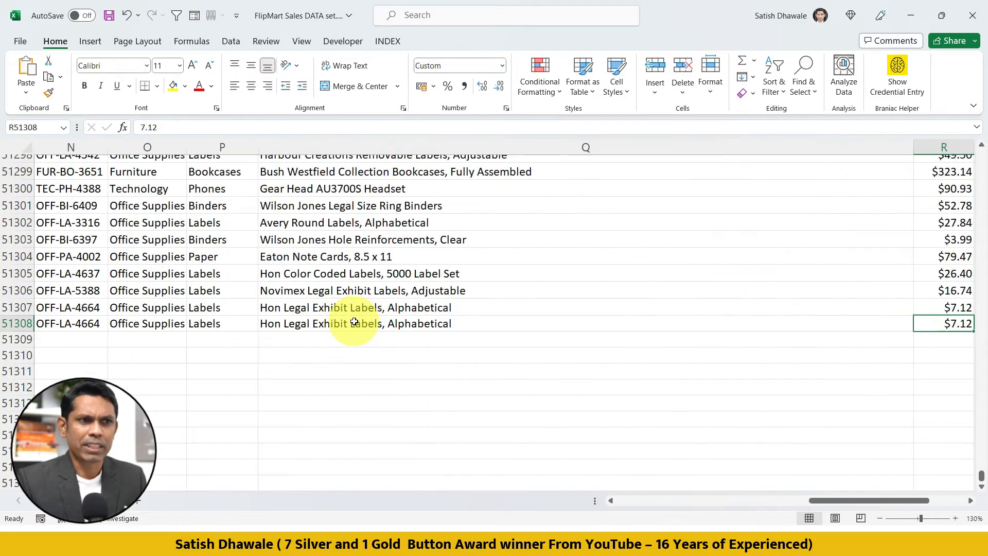
key(Right)
key(Left)
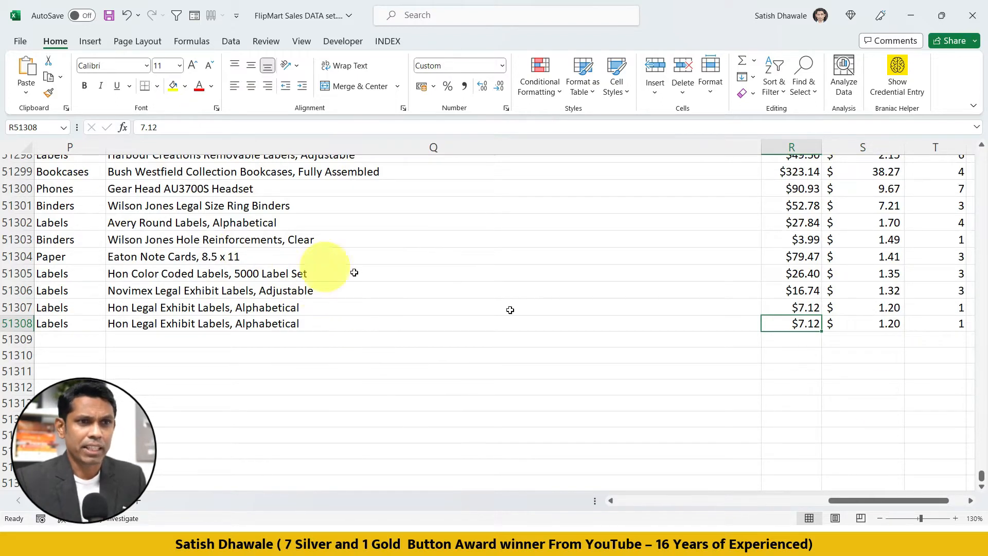
Glance at the Power BI dashboard, return to the Excel workbook and check the first columns of the new record.
key(alt+Tab)
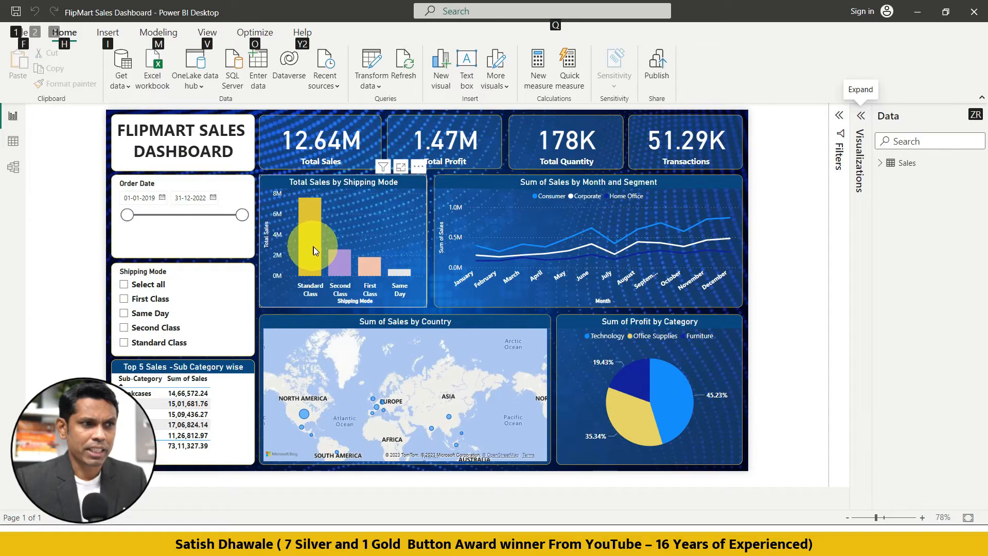
key(alt+Tab)
key(Left)
key(Left)
key(Left)
key(Left)
key(Left)
key(Left)
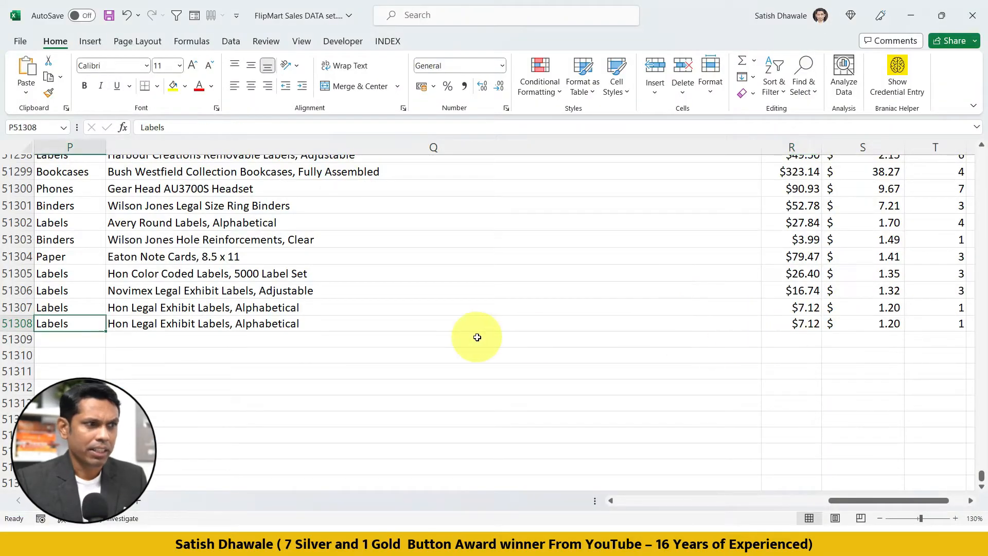
key(Left)
key(Left)
key(Left)
key(Left)
key(Left)
key(Left)
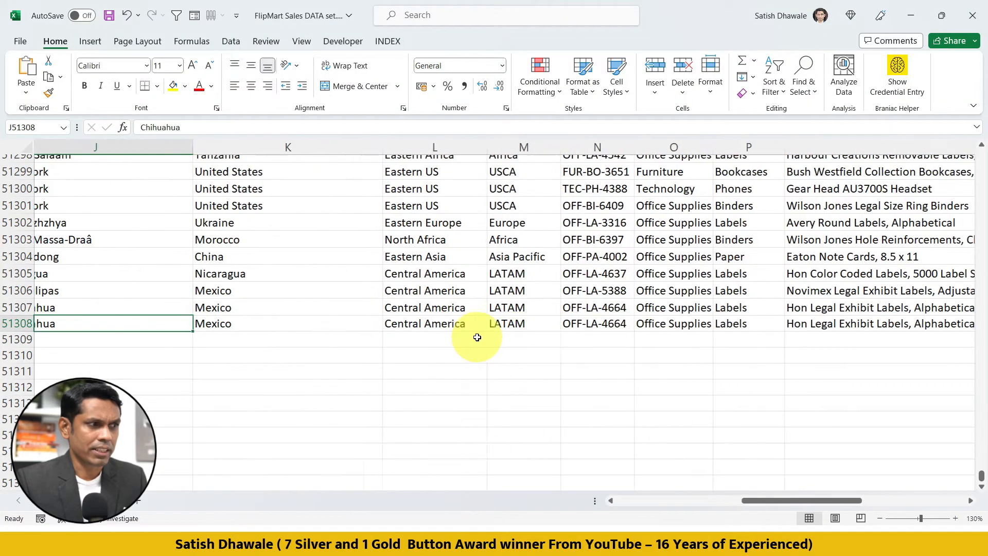
key(Left)
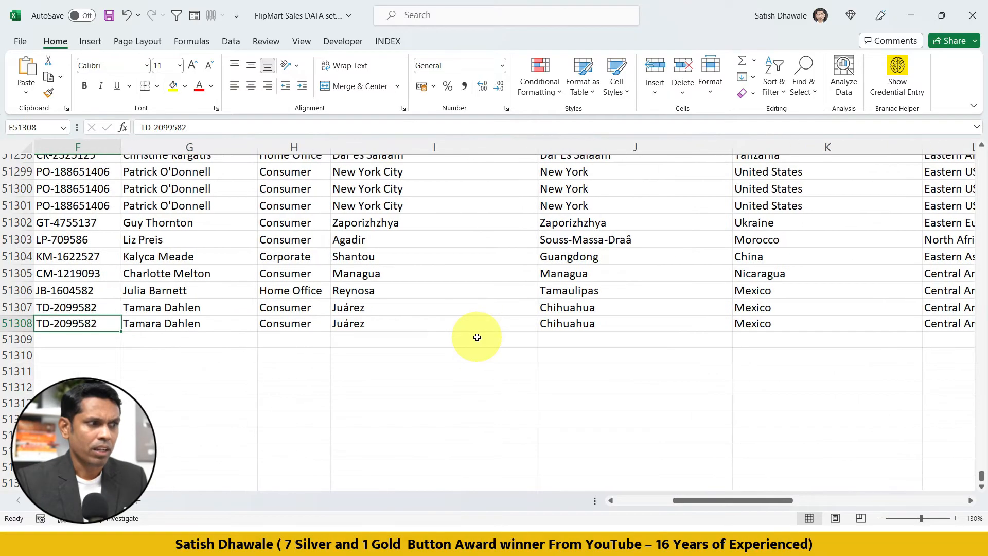
key(Left)
Set the sales amount in cell R51308 to 50000 and save the workbook.
key(Left)
key(Right)
key(ctrl+b)
key(ctrl+b)
key(Right)
key(Right)
key(Right)
key(Right)
key(Right)
key(Right)
key(Right)
key(Right)
key(Right)
key(Right)
key(Right)
key(Right)
key(Right)
key(Right)
key(Right)
key(Right)
key(Right)
key(Left)
key(Left)
key(Left)
key(Left)
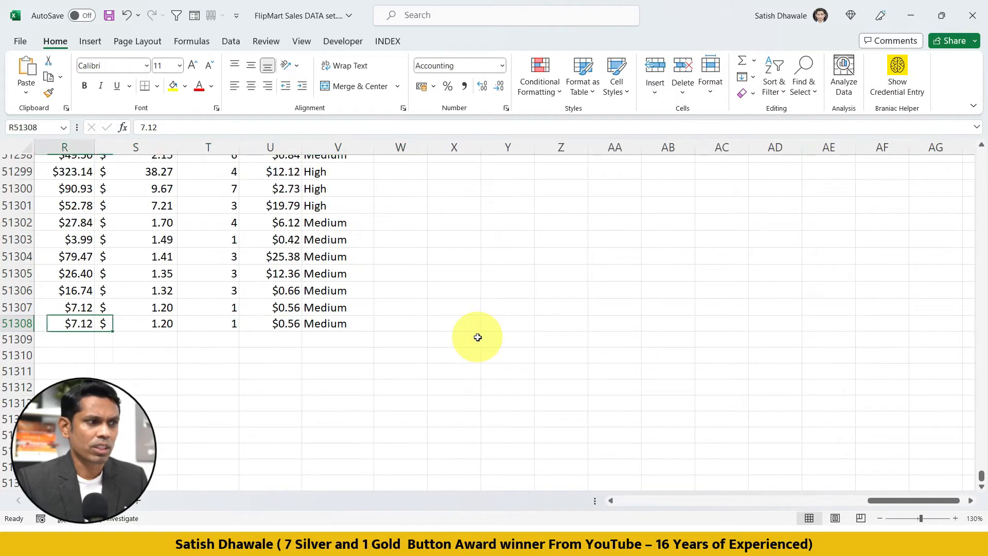
text(500)
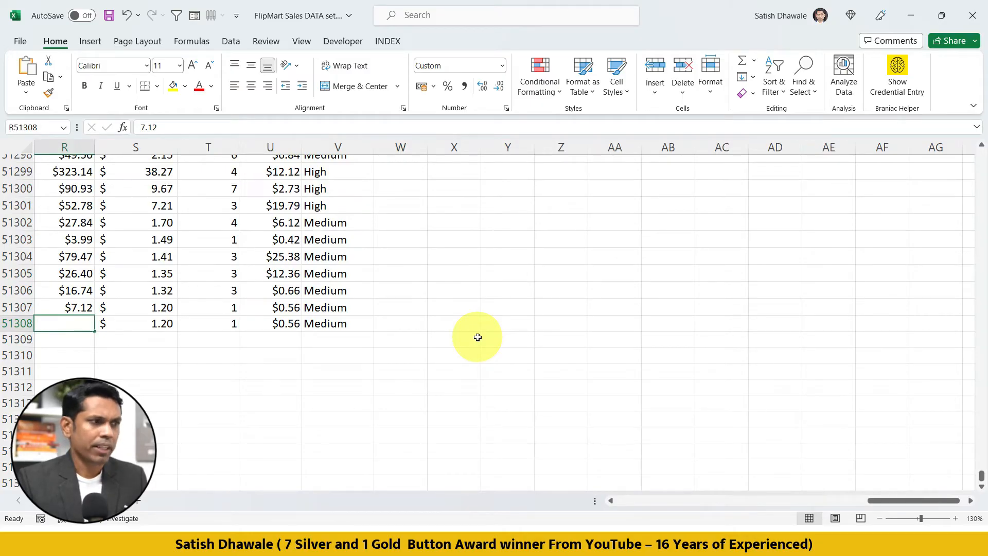
key(Return)
key(Up)
key(Left)
key(Left)
key(Right)
key(Right)
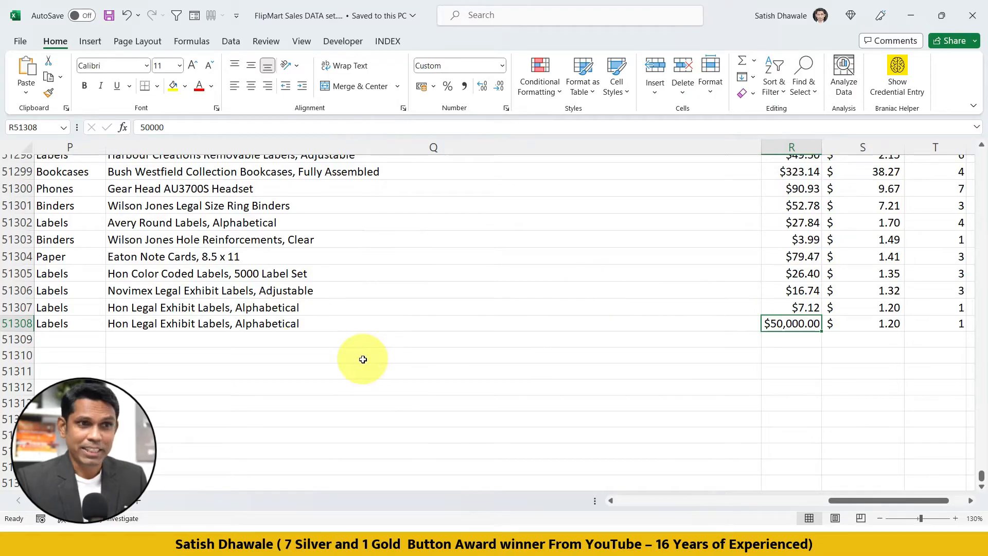
Switch to the Power BI dashboard, refresh its data and inspect the Standard Class bar in the shipping mode chart.
key(alt+Tab)
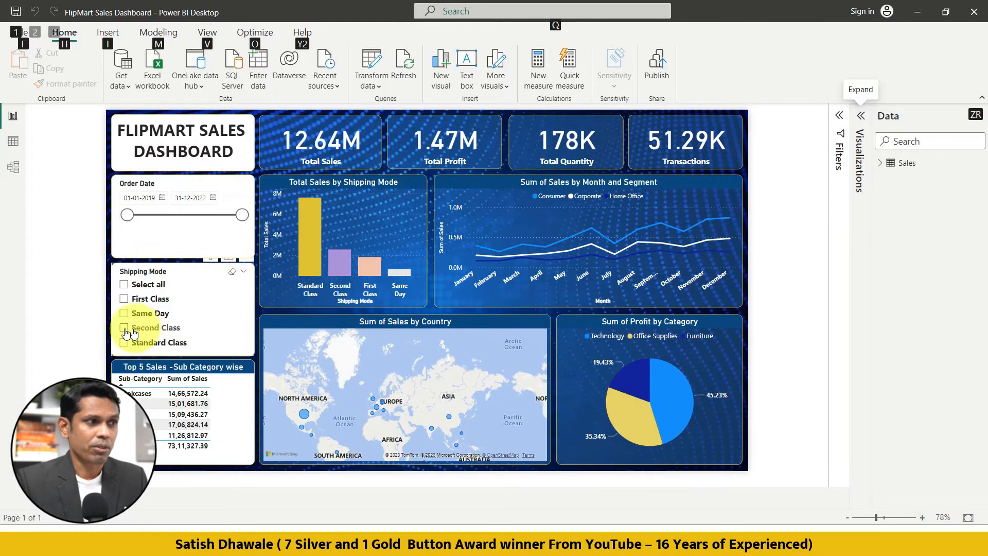
click(93, 320)
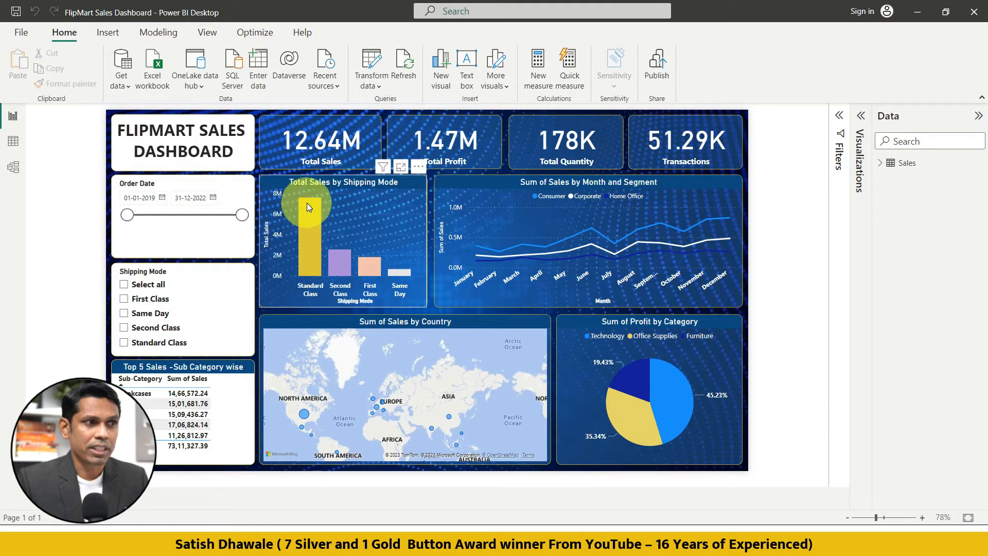
mouse_move(306, 215)
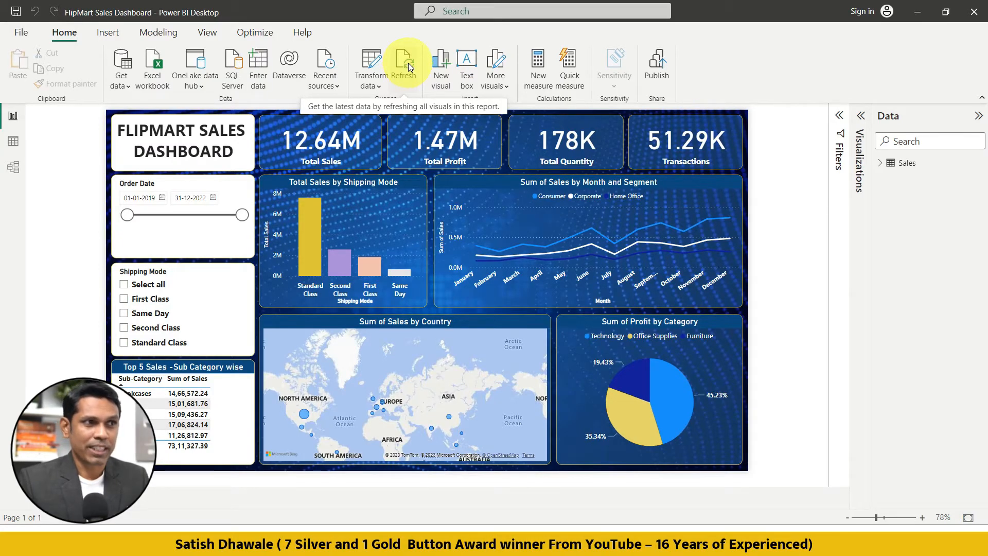
click(406, 67)
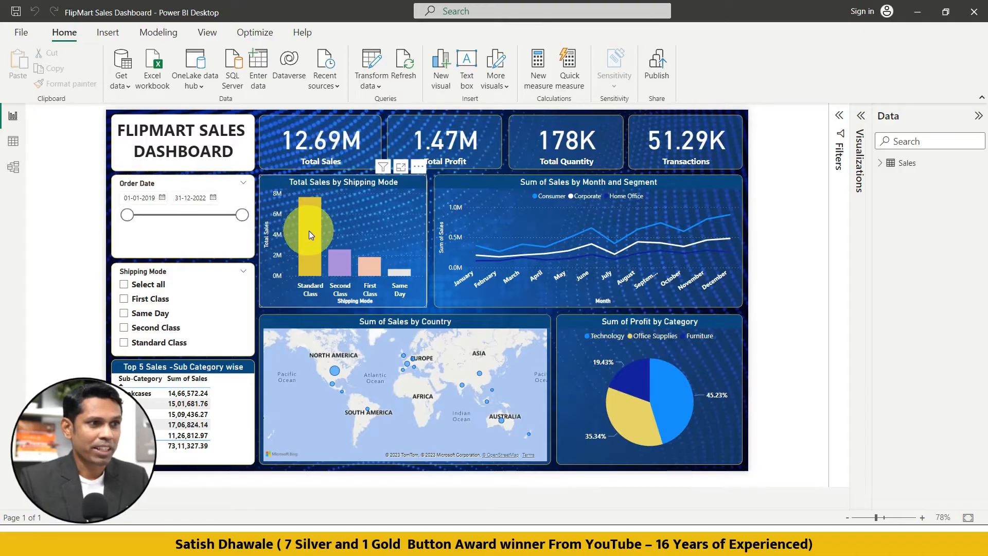
mouse_move(311, 235)
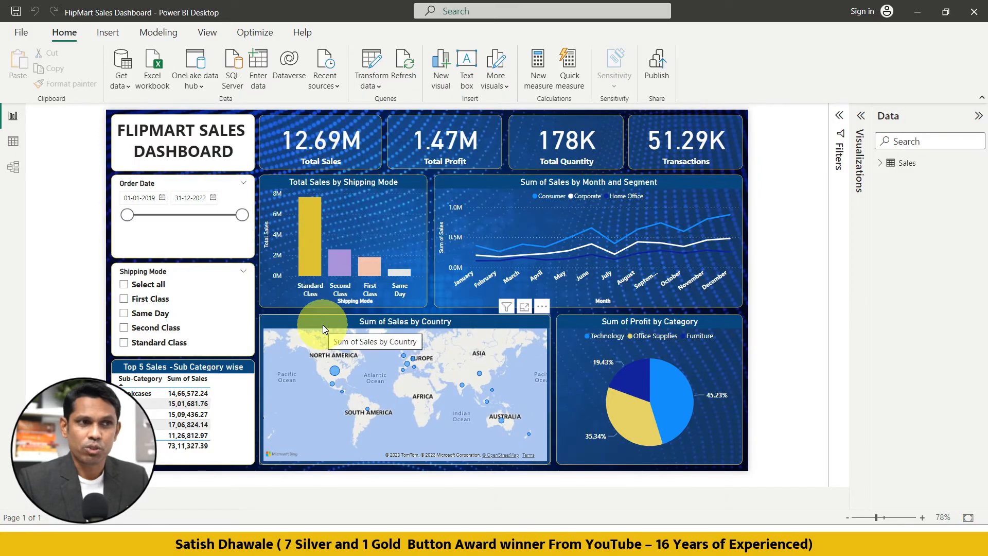
Switch back to the Excel workbook, clear the contents of row 51308 and save the file.
key(alt+Tab)
click(15, 327)
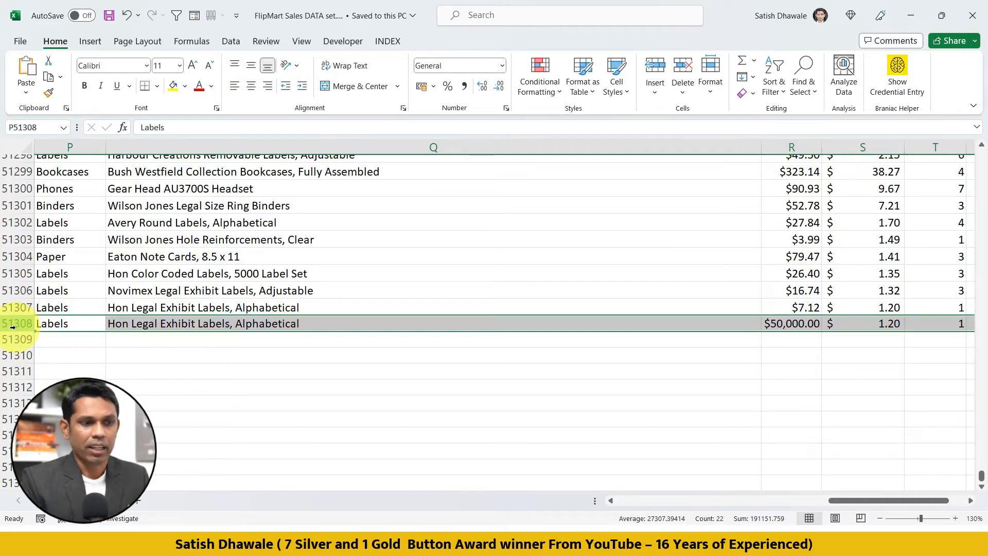
click(16, 326)
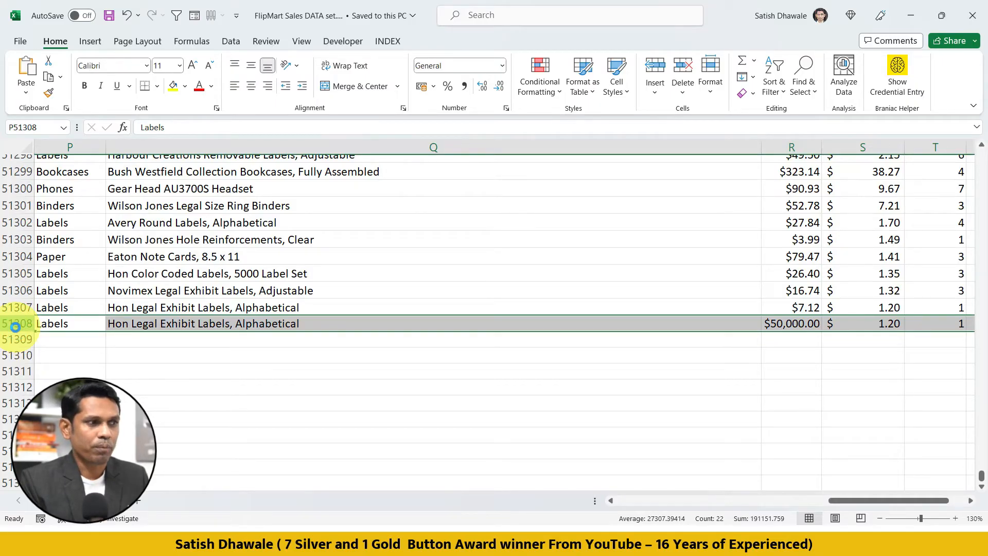
key(Delete)
click(131, 322)
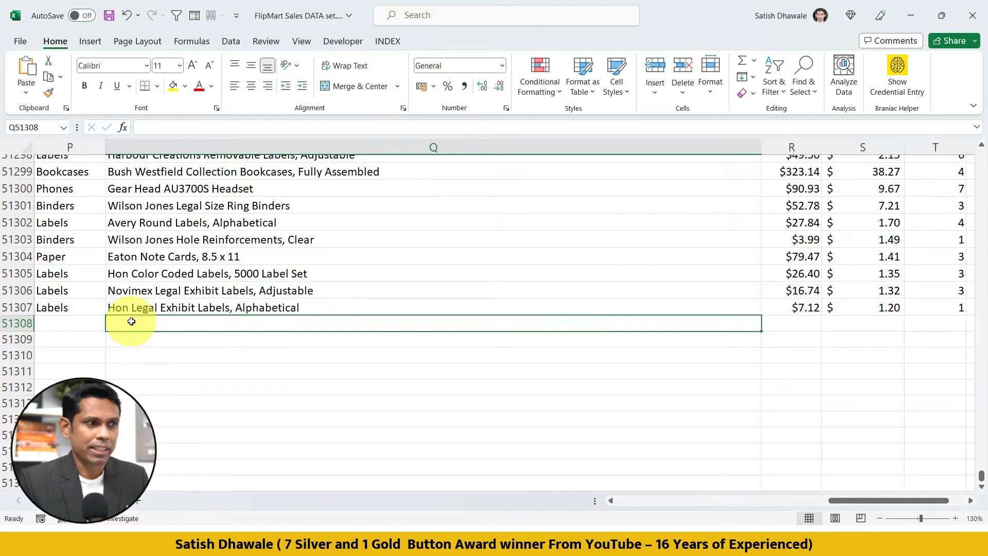
key(ctrl+s)
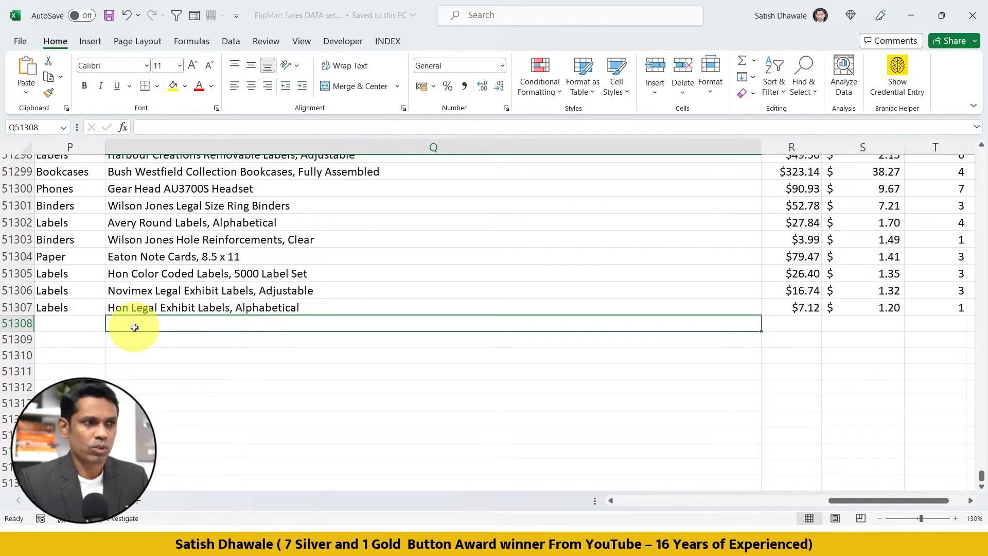
Return to the Power BI dashboard, refresh it with the reverted data and check the Standard Class sales.
key(alt+Tab)
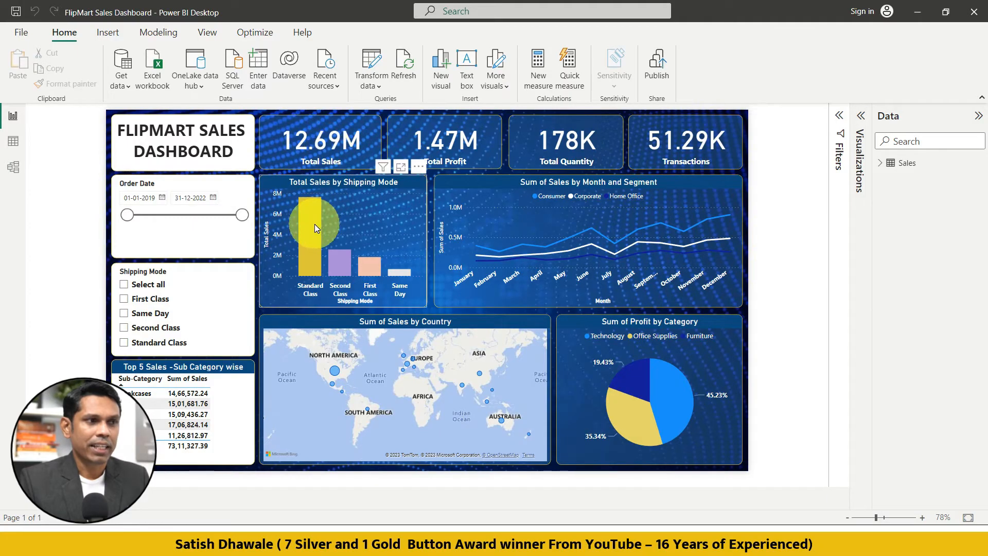
mouse_move(315, 226)
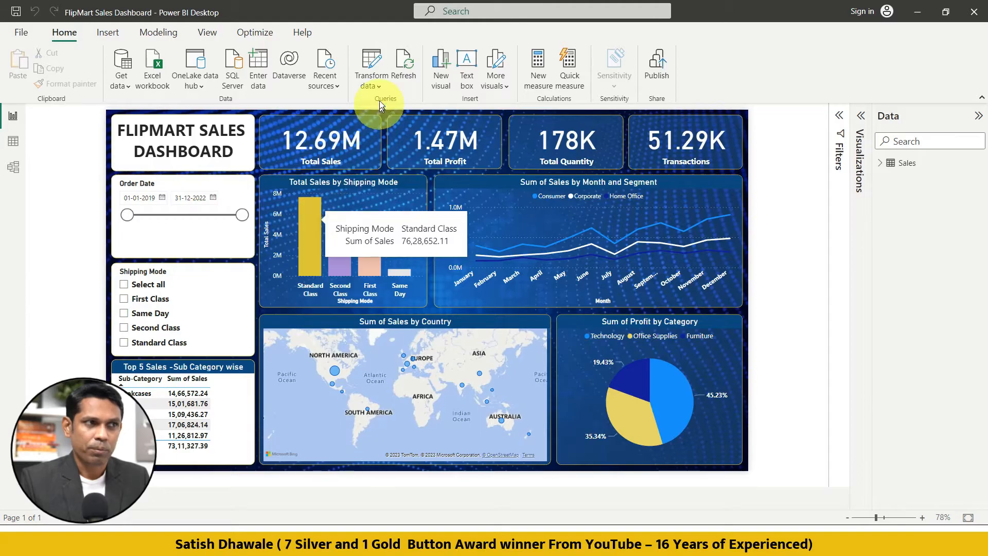
click(401, 59)
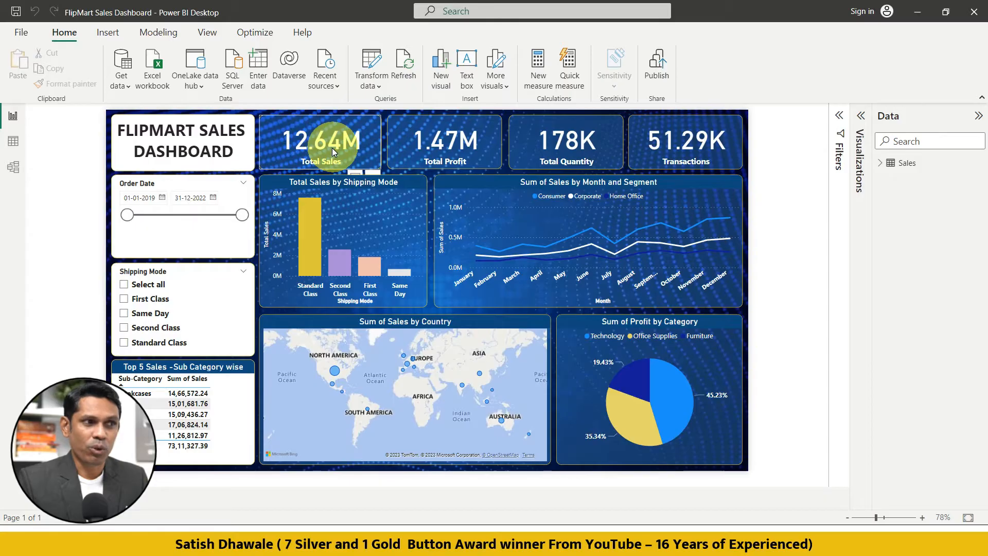
mouse_move(308, 240)
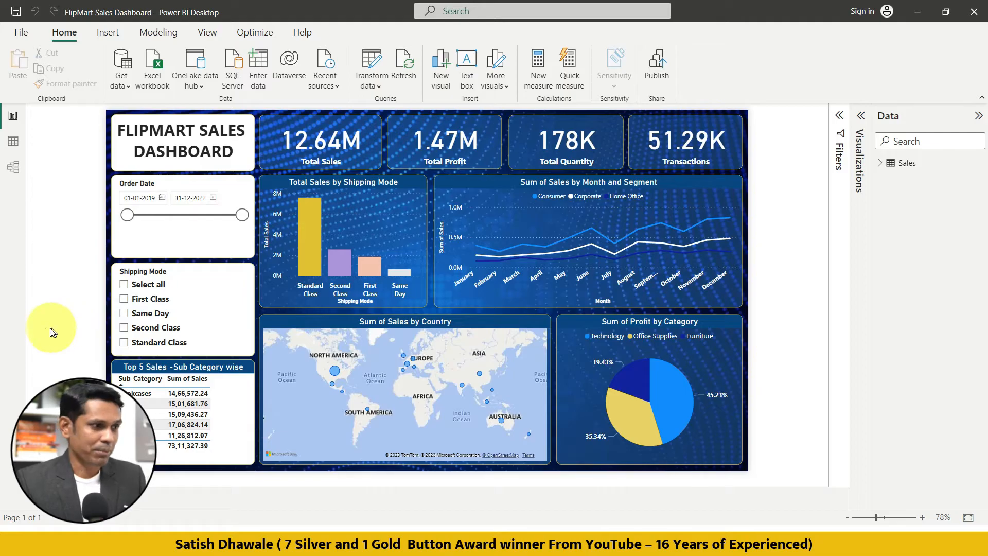
Add a second report page and open it after a look back at the dashboard page.
click(133, 498)
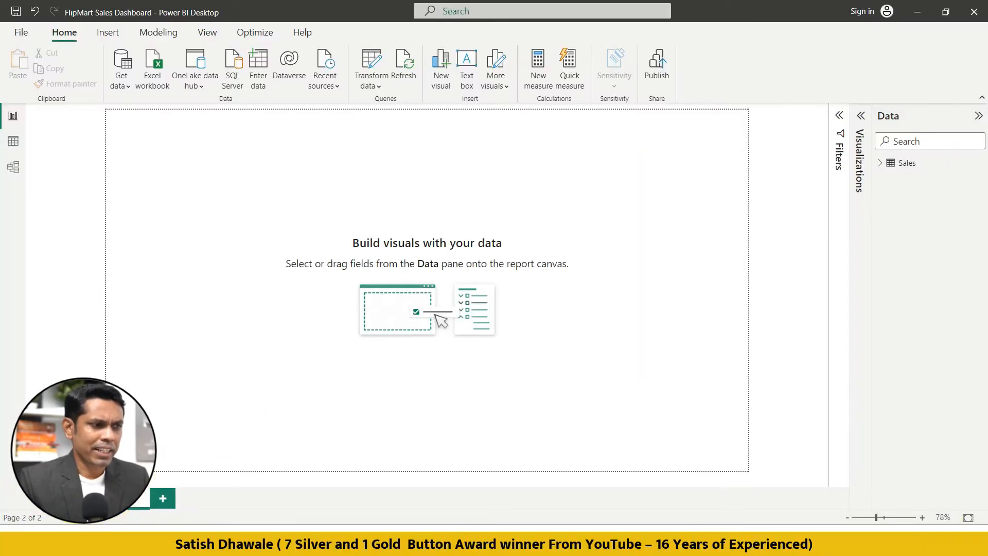
click(89, 498)
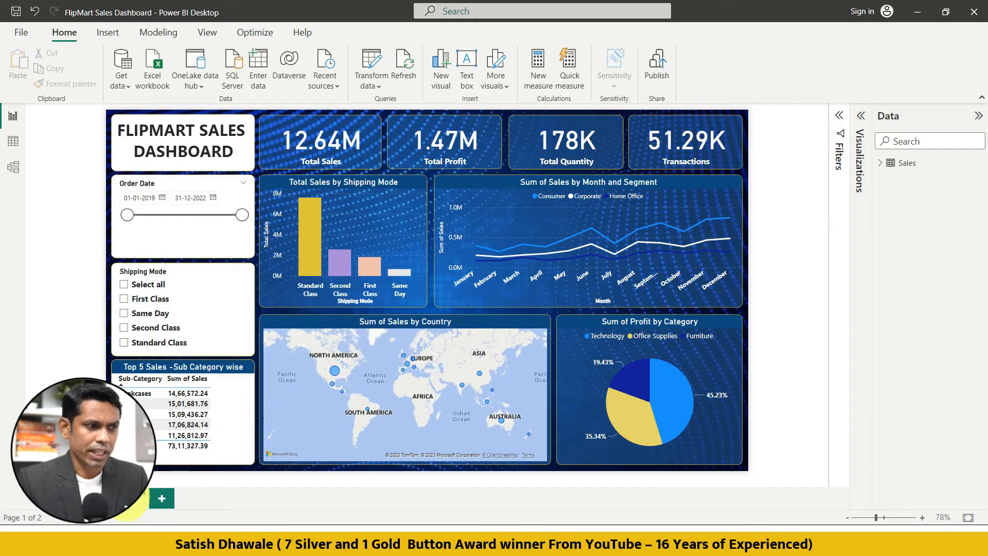
click(127, 503)
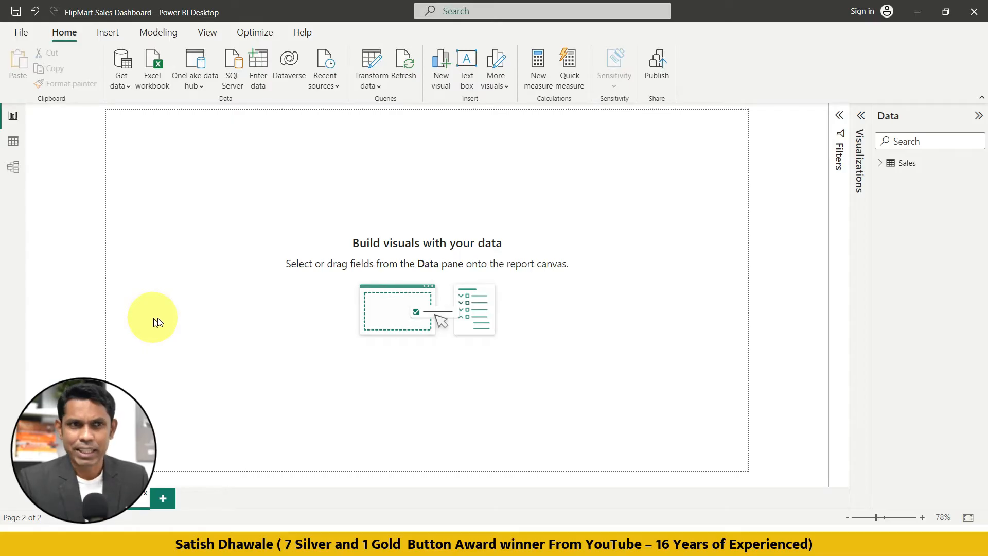
Expand the Sales table's field list, then add a Q&A visual to the blank page and look through its suggested questions.
click(881, 162)
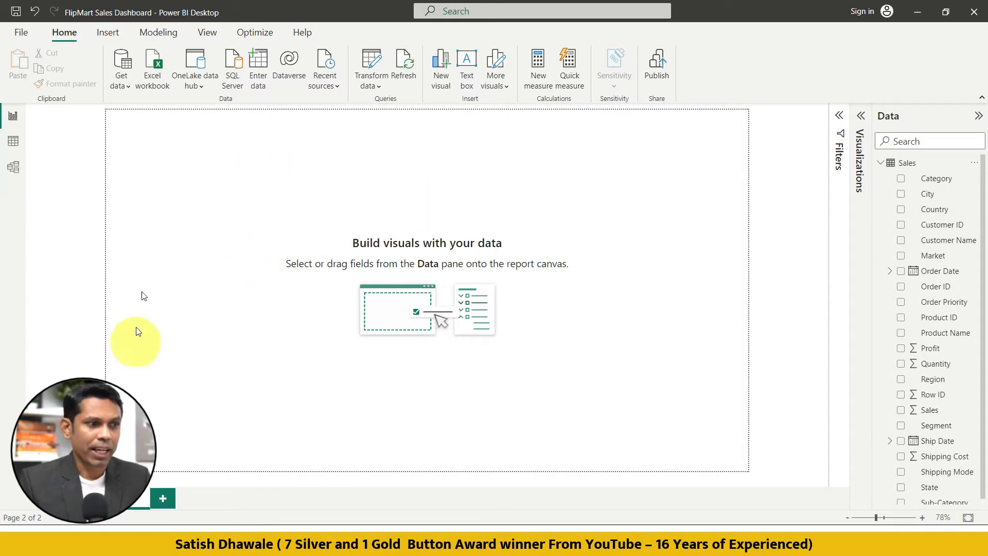
double_click(268, 226)
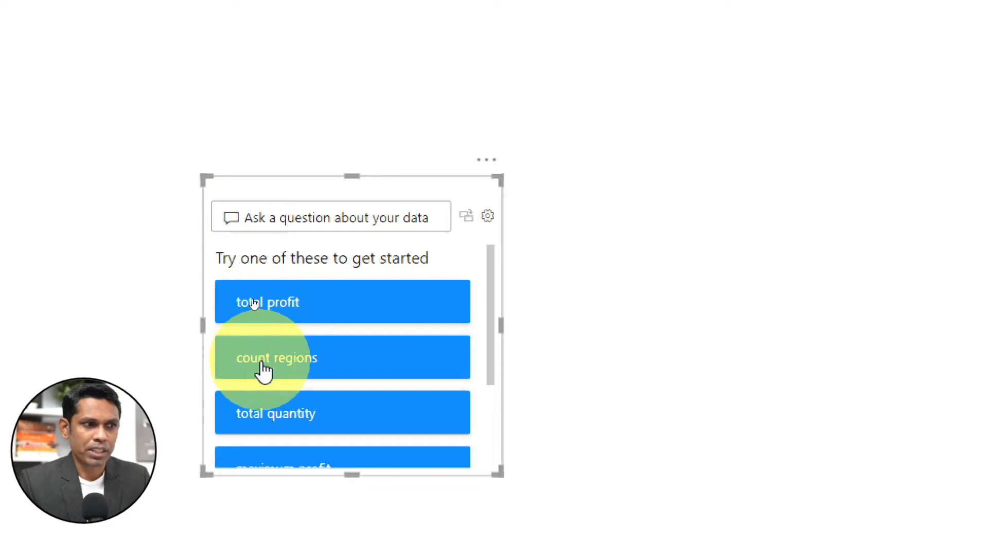
scroll(253, 337, down, 1)
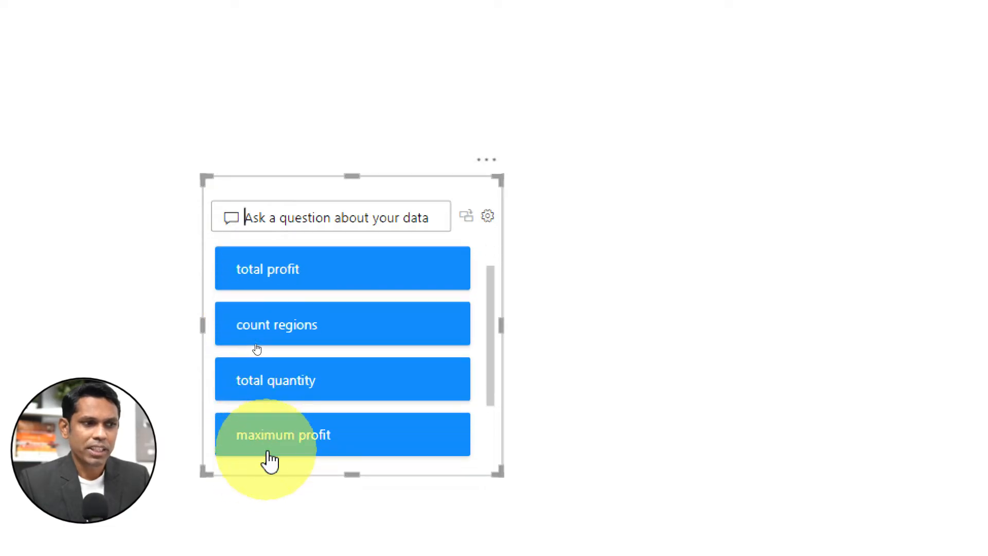
scroll(264, 448, up, 1)
Ask the Q&A visual for "top 5 sales by city" and accept the matching suggestion.
click(250, 218)
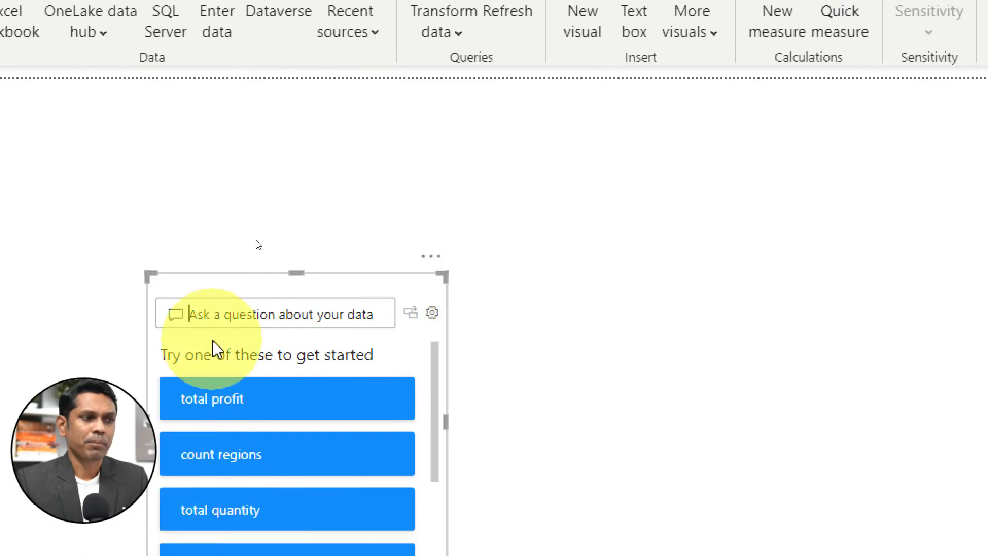
text(top 5 )
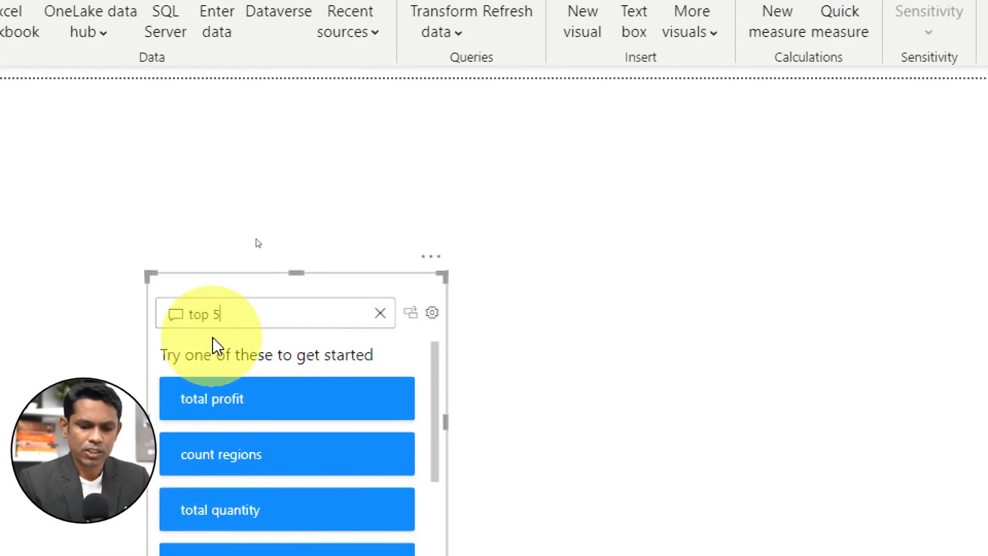
text(sales )
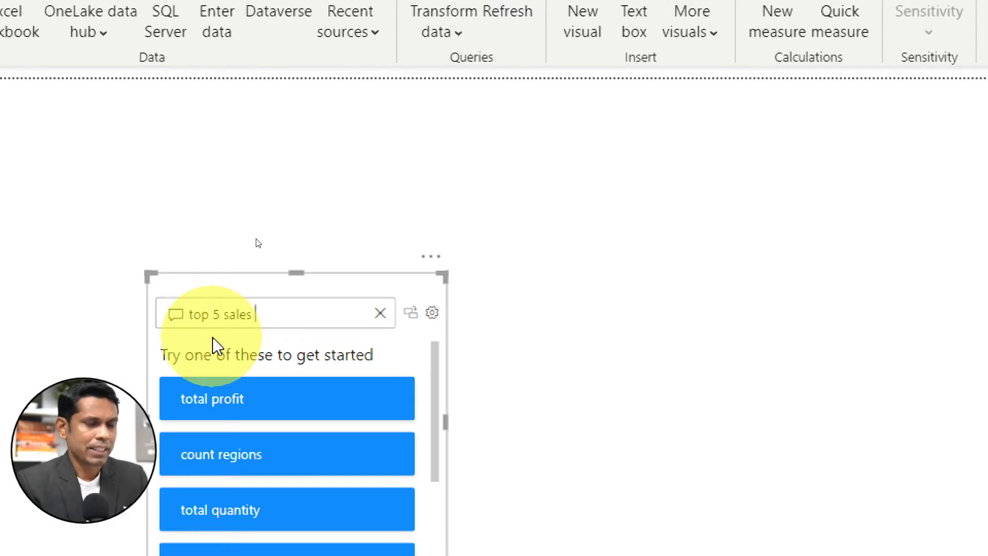
text(by city)
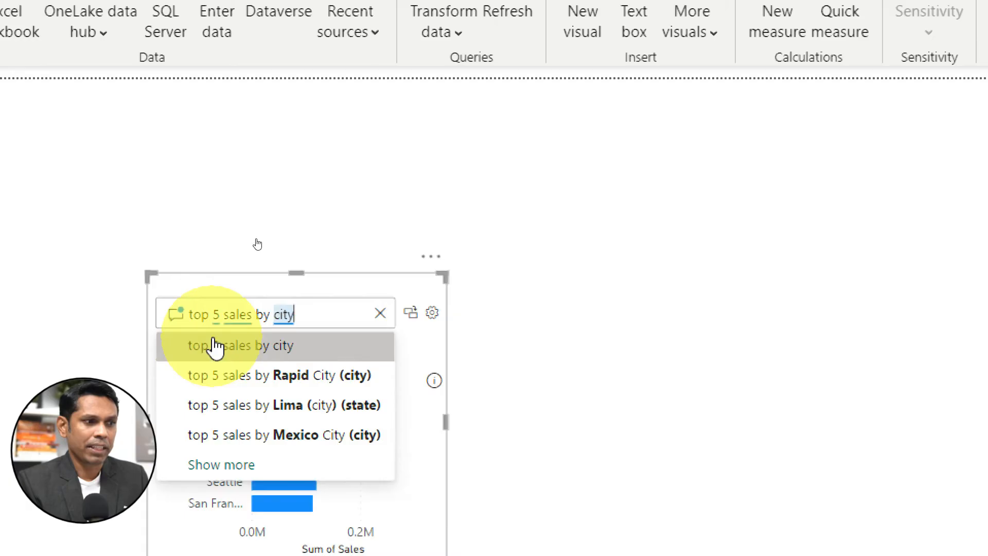
click(275, 355)
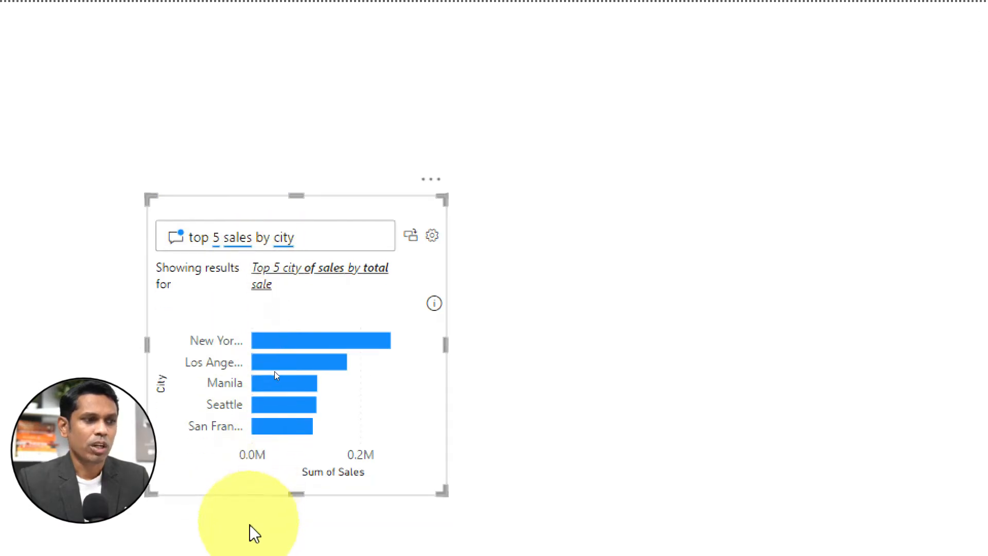
Enlarge the Q&A visual in height and width and turn its city result into a standard visual.
drag(295, 491, 294, 520)
drag(446, 327, 625, 353)
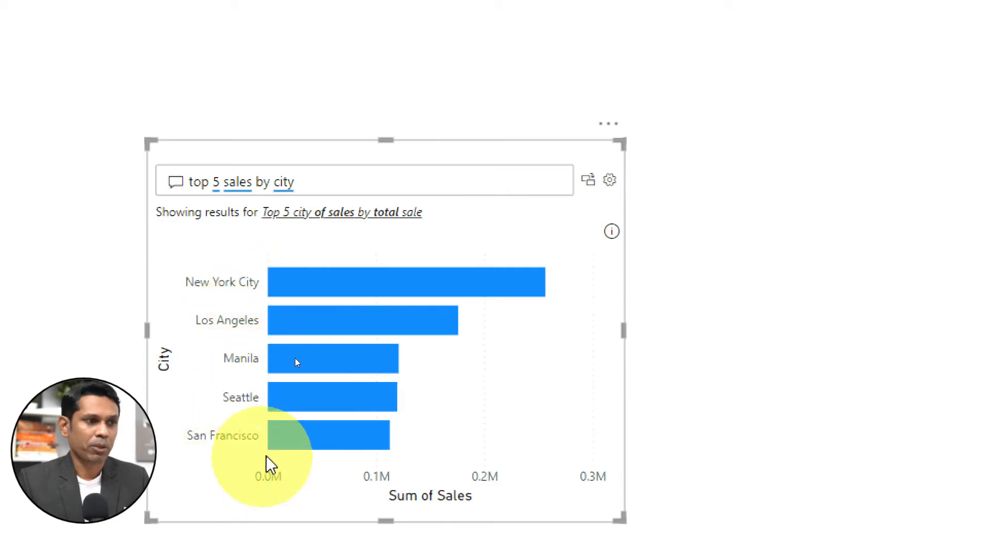
mouse_move(389, 283)
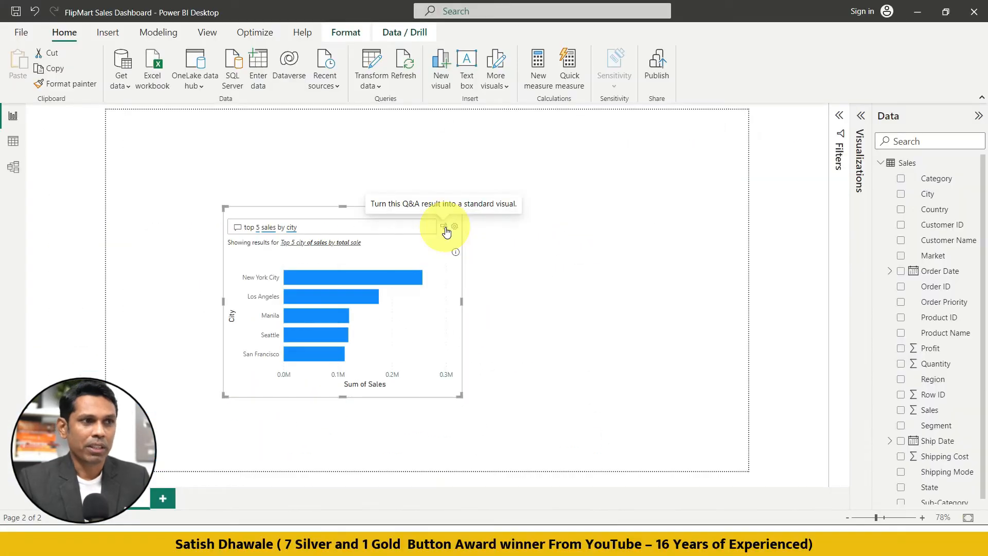
click(446, 230)
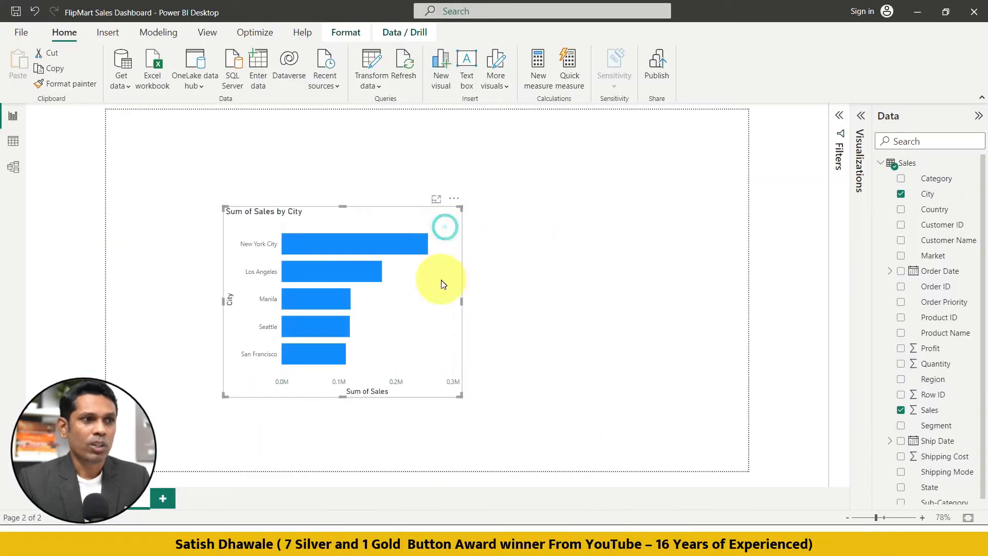
Move the city sales bar chart to the upper-left corner of the report page and stretch it to nearly the full page height.
drag(441, 237, 345, 155)
drag(353, 310, 331, 452)
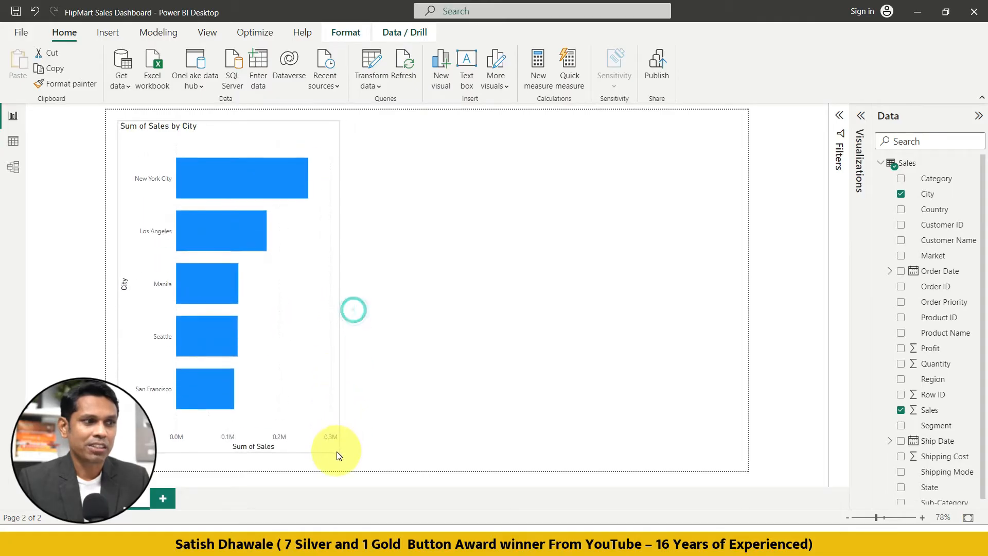
click(394, 396)
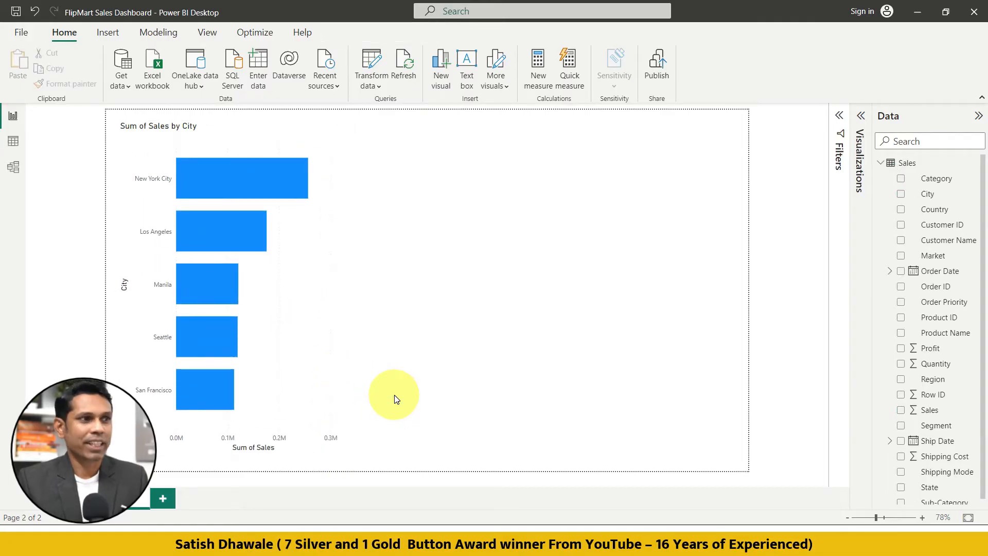
click(311, 335)
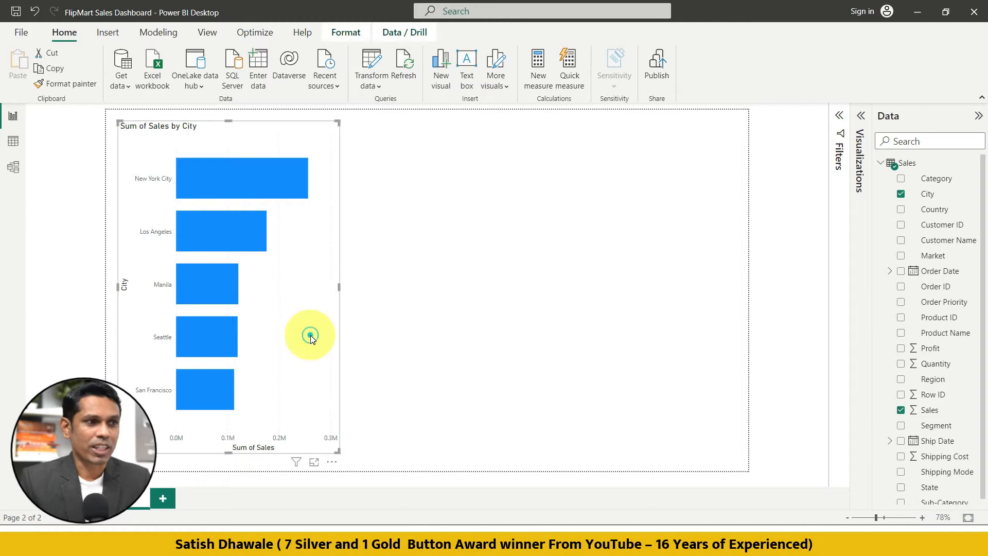
click(538, 241)
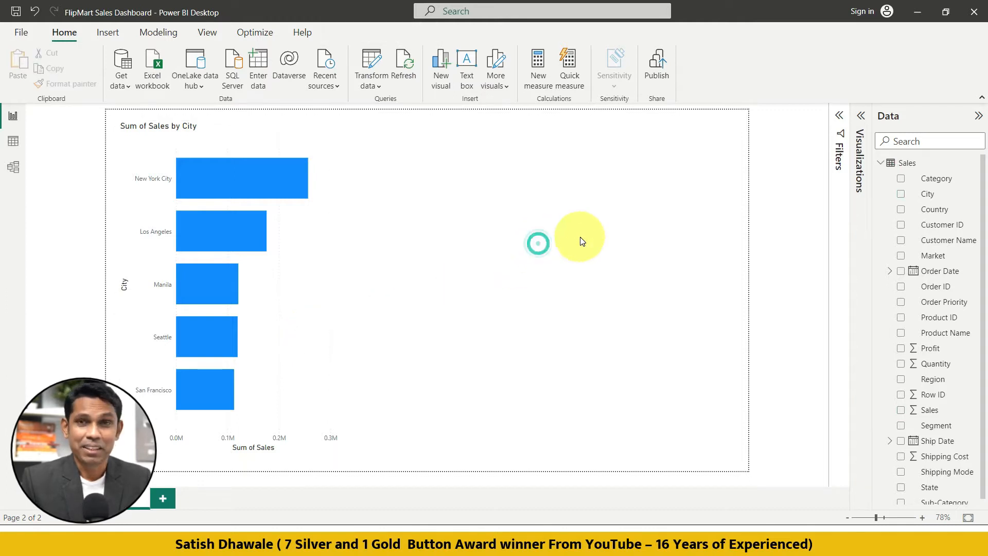
Add a second Q&A visual in the empty area beside the city chart and ask for "top 5 sales by state column chart".
double_click(560, 219)
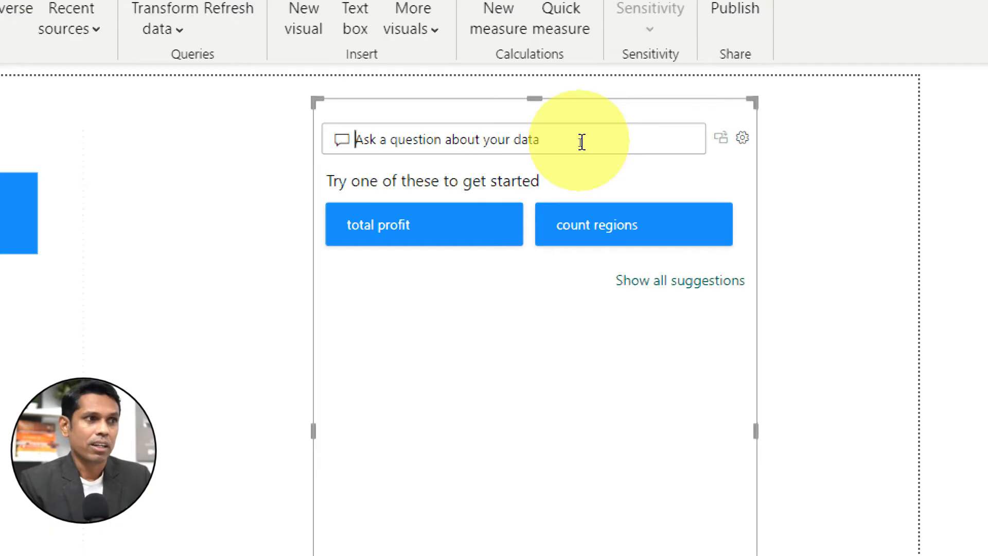
text(top 5)
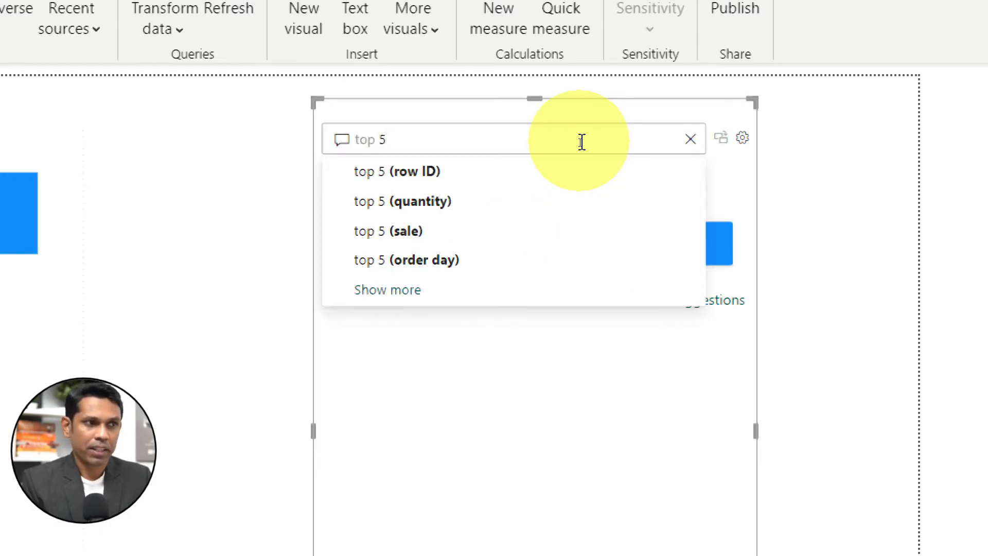
text( s)
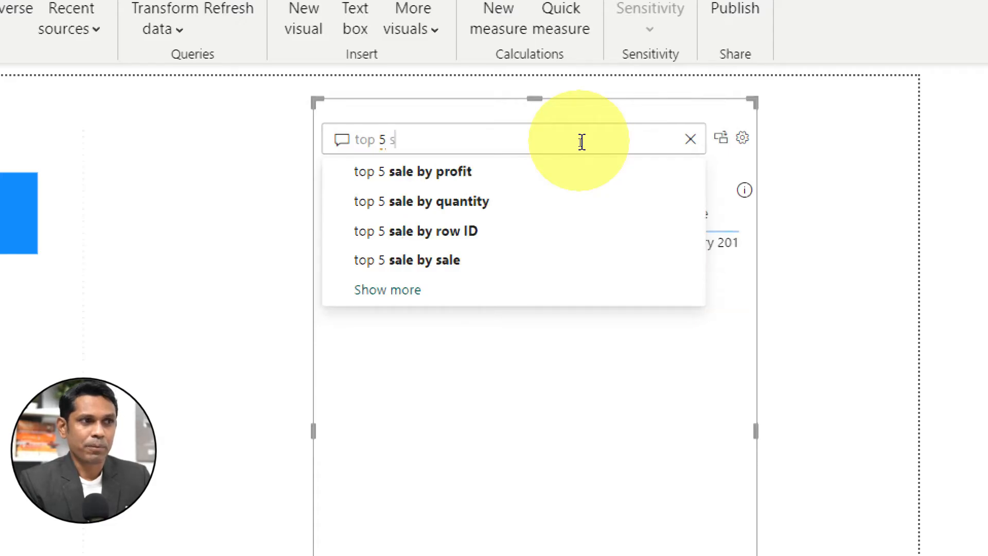
text(ales )
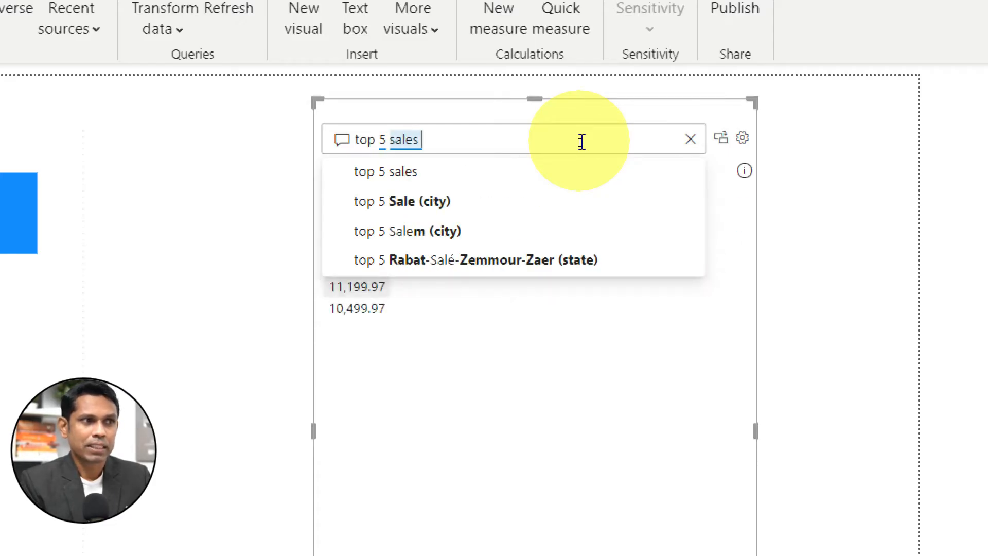
text(by)
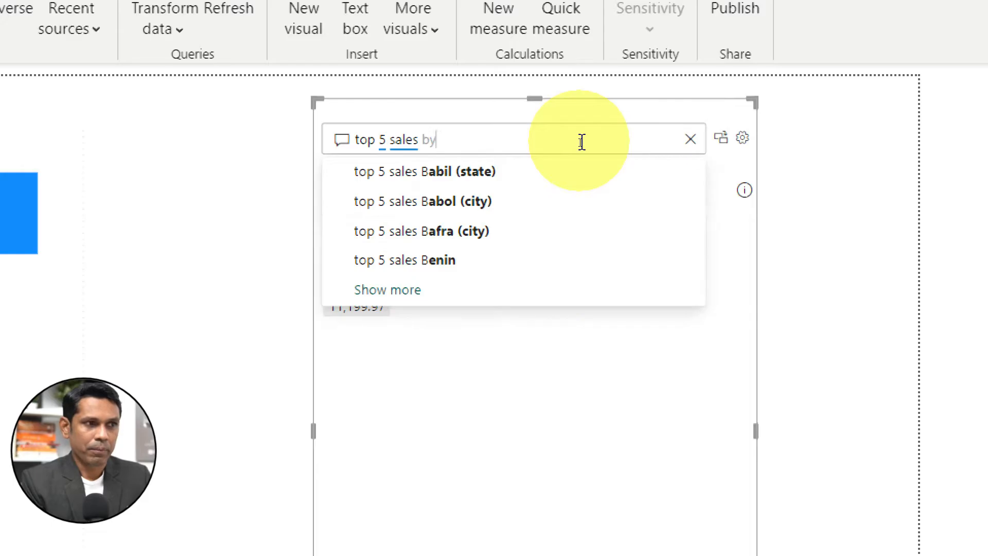
text( state)
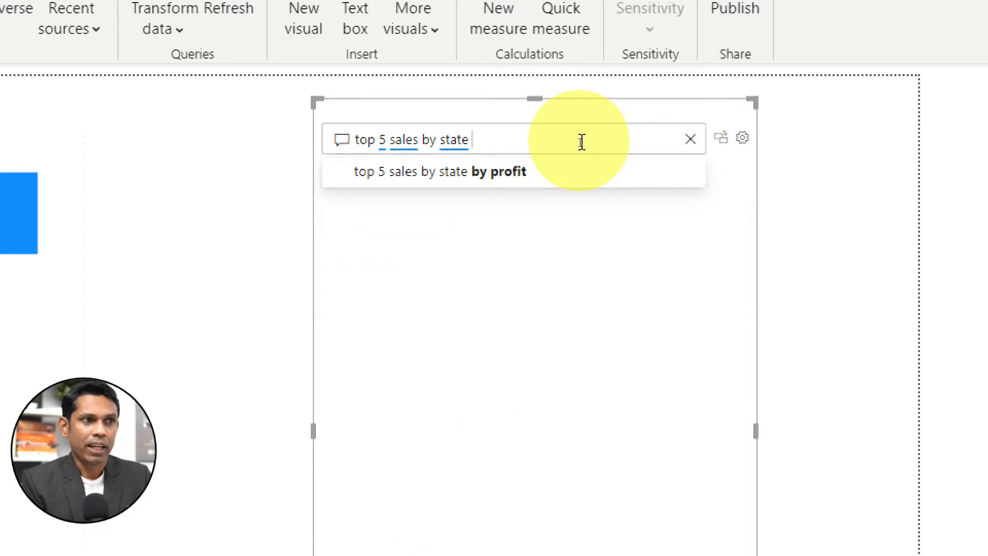
text( colu)
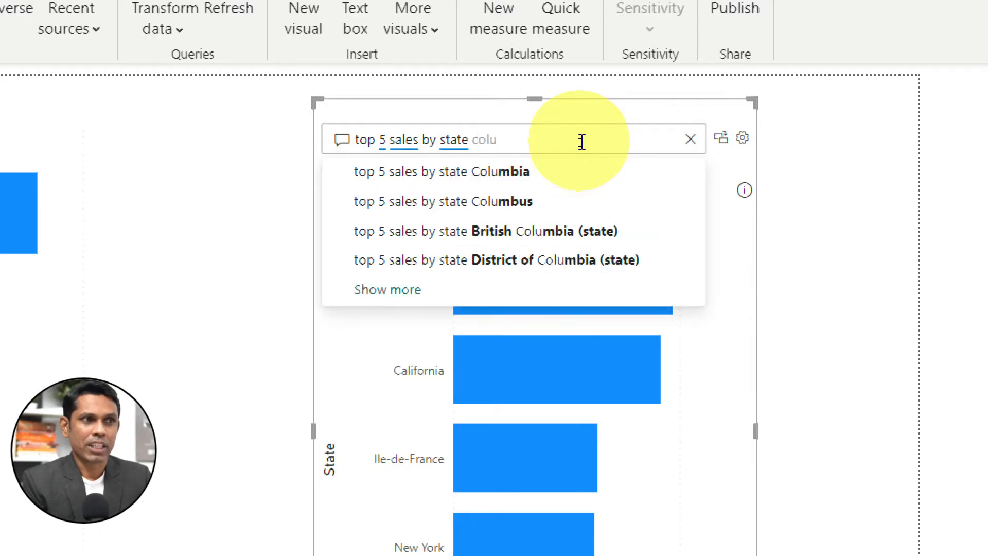
text(mn chart)
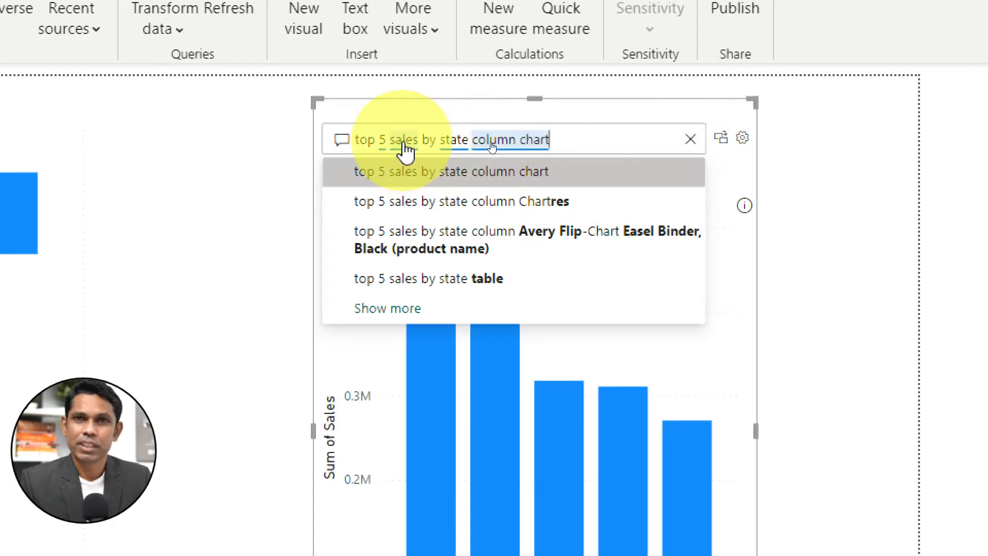
click(605, 139)
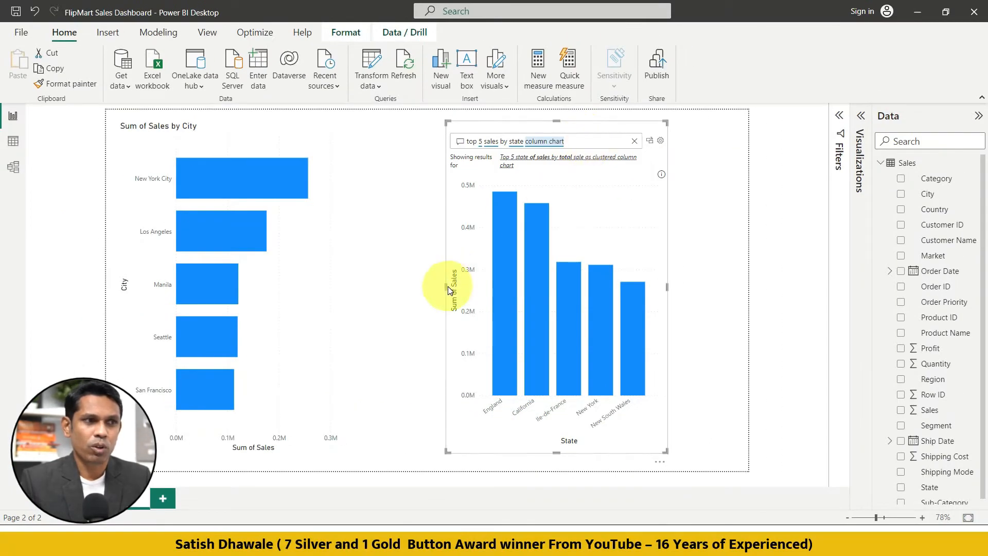
Widen the second Q&A visual toward the city chart and change its question to "top 5 sales by Country column chart".
drag(445, 290, 381, 288)
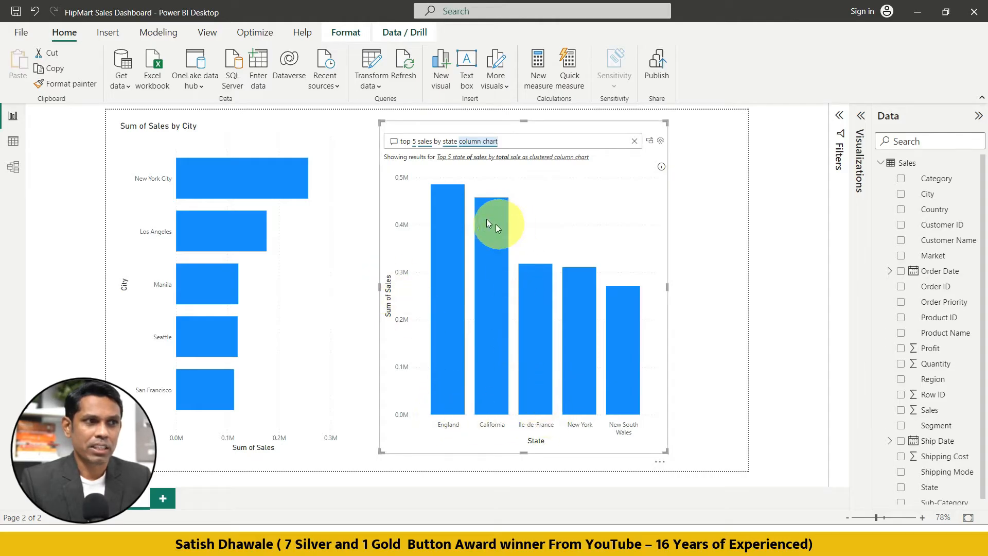
double_click(450, 143)
text(C)
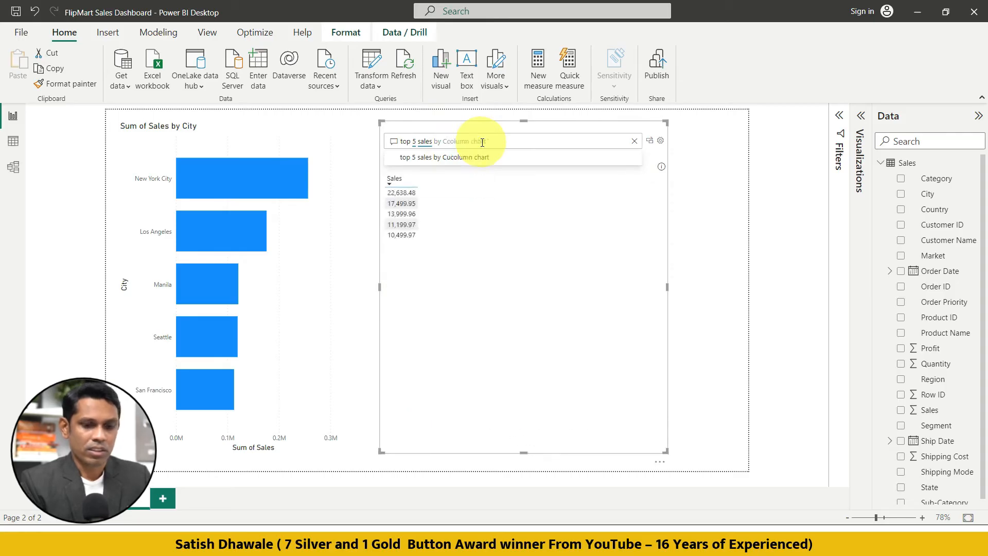
text(ntry column chart)
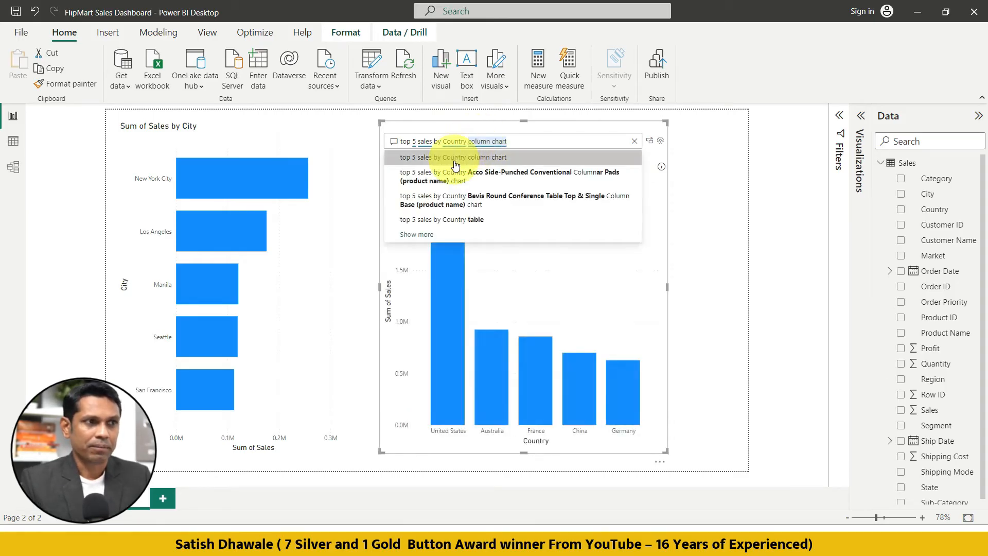
click(454, 159)
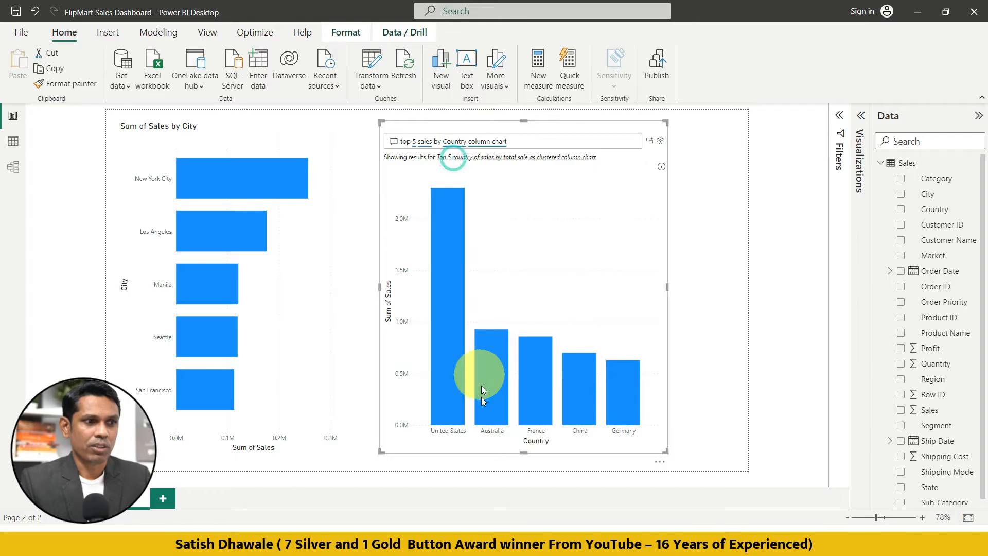
Turn the country Q&A result into a standard visual and widen it toward the right edge of the report page.
mouse_move(483, 420)
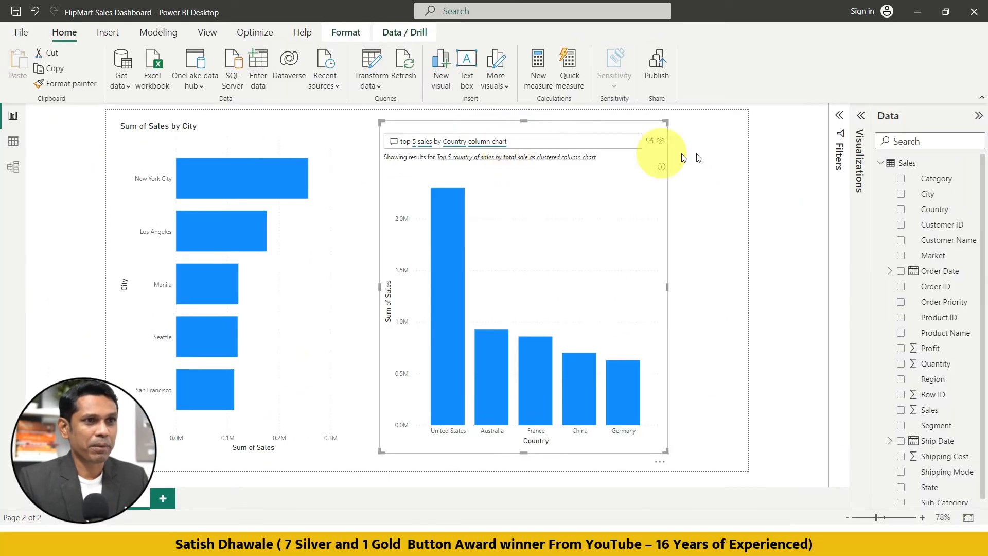
click(650, 140)
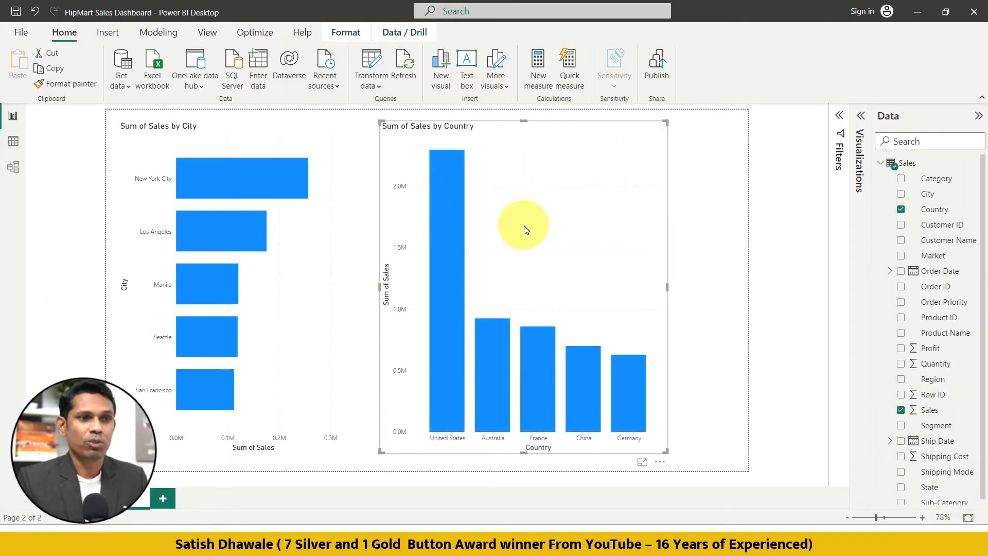
drag(669, 292, 709, 292)
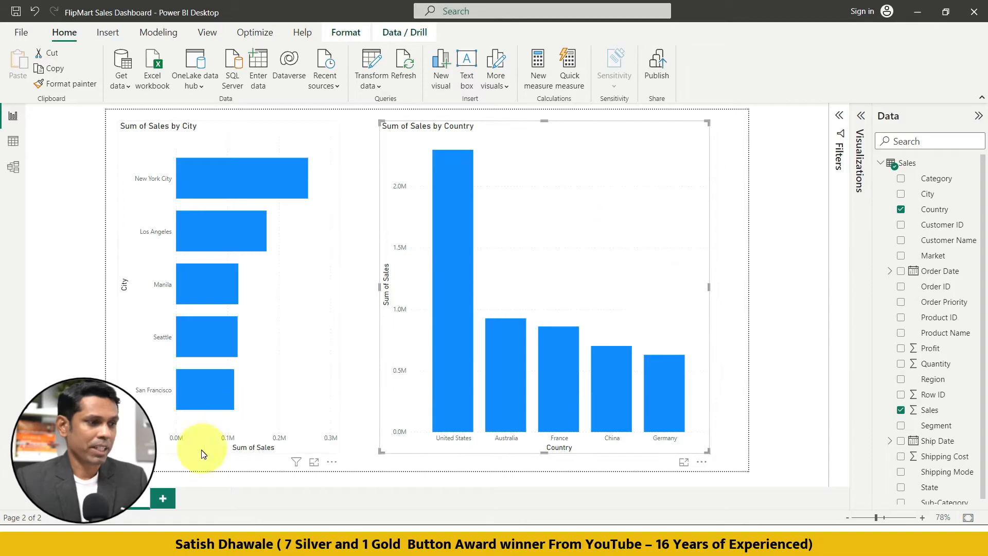
Delete the second report page with the city and country charts.
right_click(137, 499)
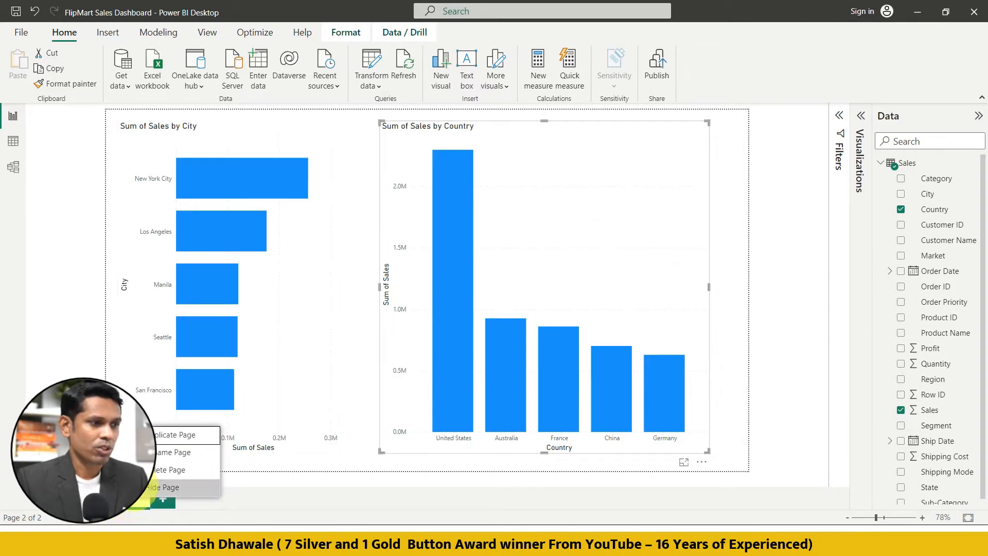
click(154, 470)
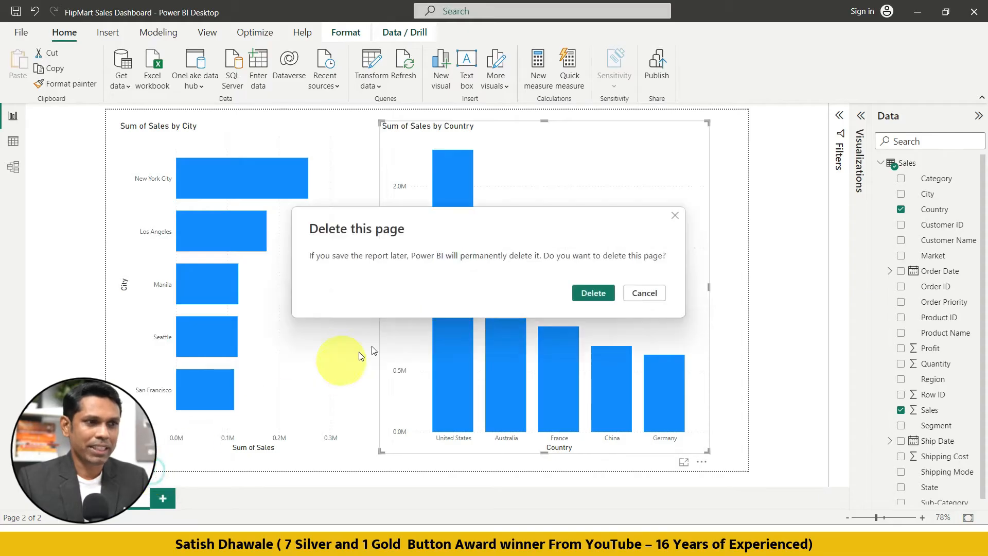
click(593, 293)
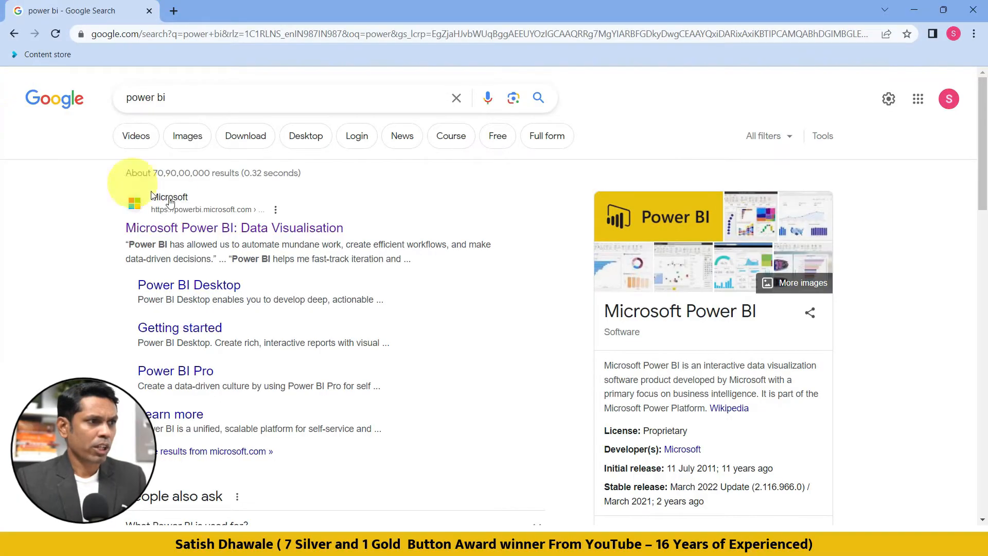
Switch to the browser and open the "Microsoft Power BI: Data Visualisation" site from the Google results for "power bi".
click(190, 227)
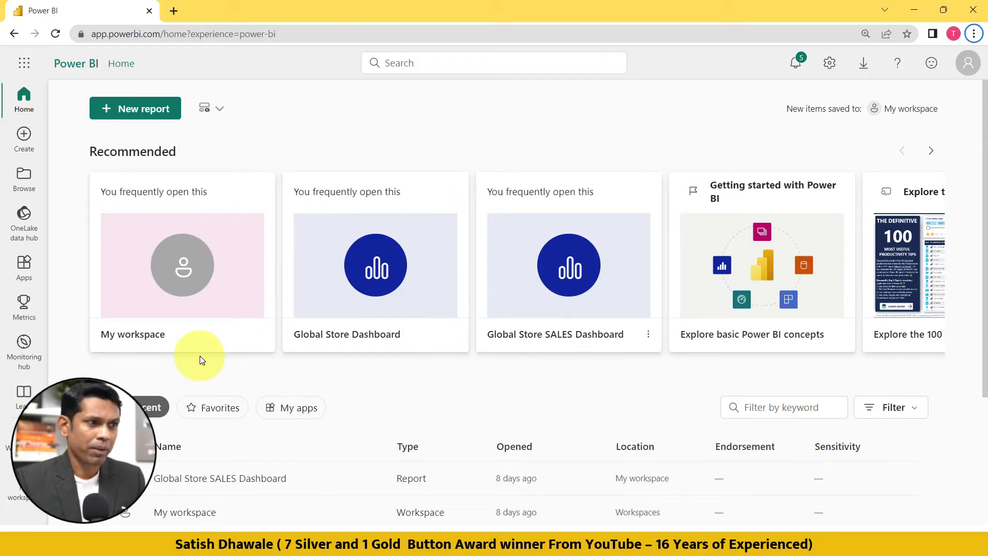
Upload FlipMart Sales Dashboard.pbix from the 7 Days Crash Course Notes folder to My workspace and open its report.
scroll(200, 362, down, 1)
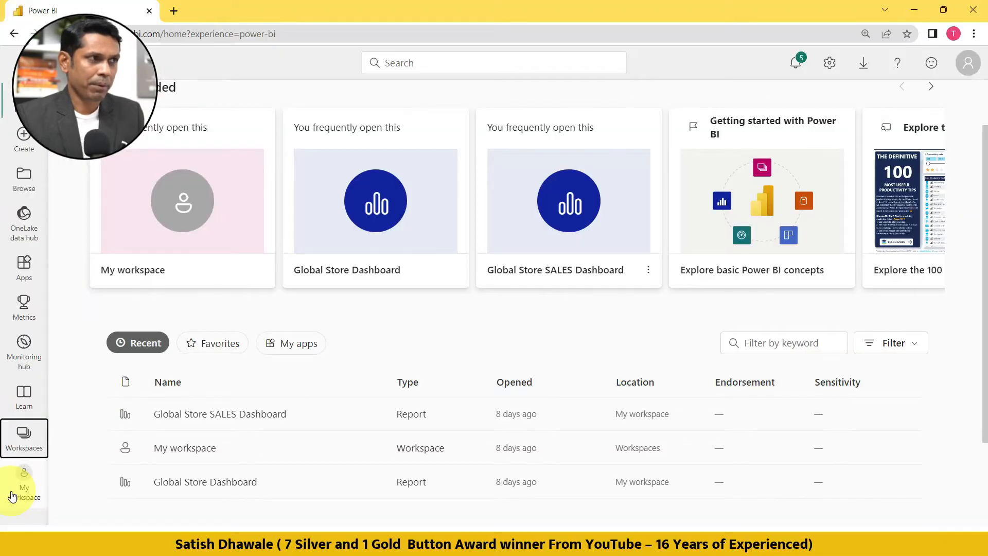
click(14, 495)
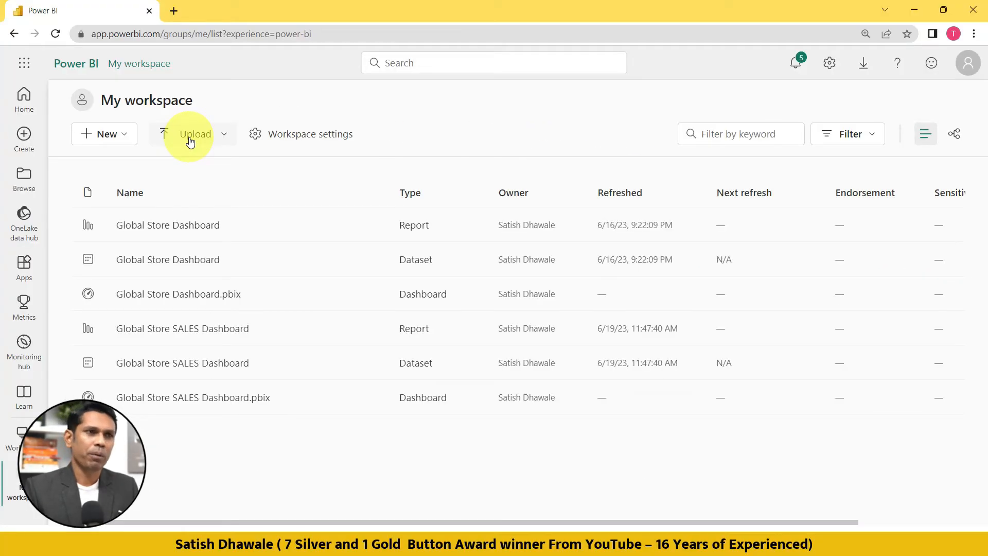
key(alt+Tab)
key(alt+Tab)
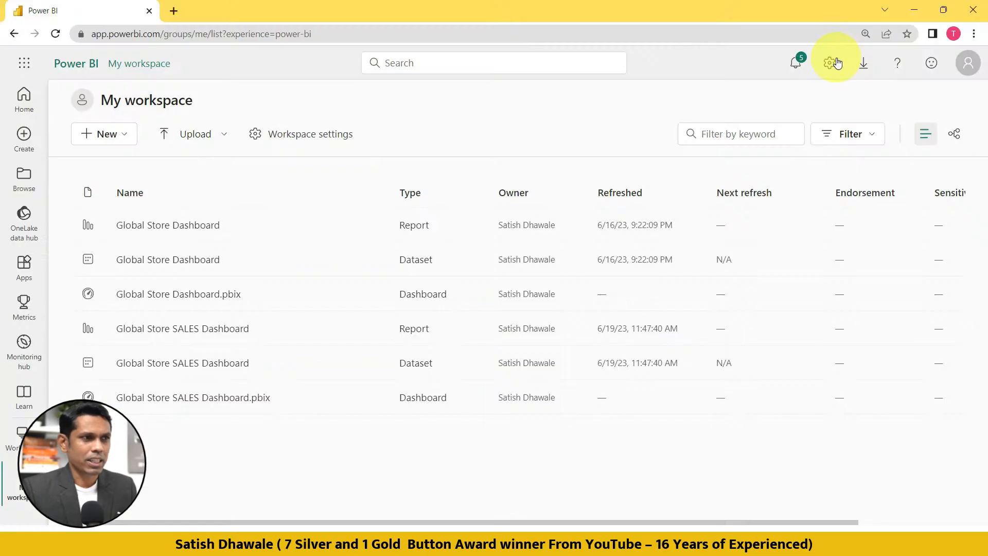
click(189, 144)
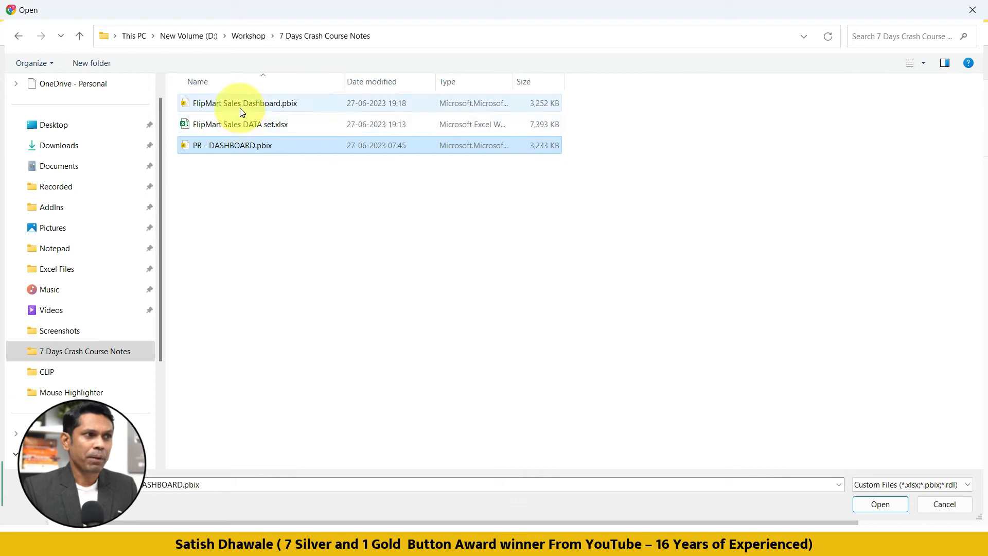
click(242, 110)
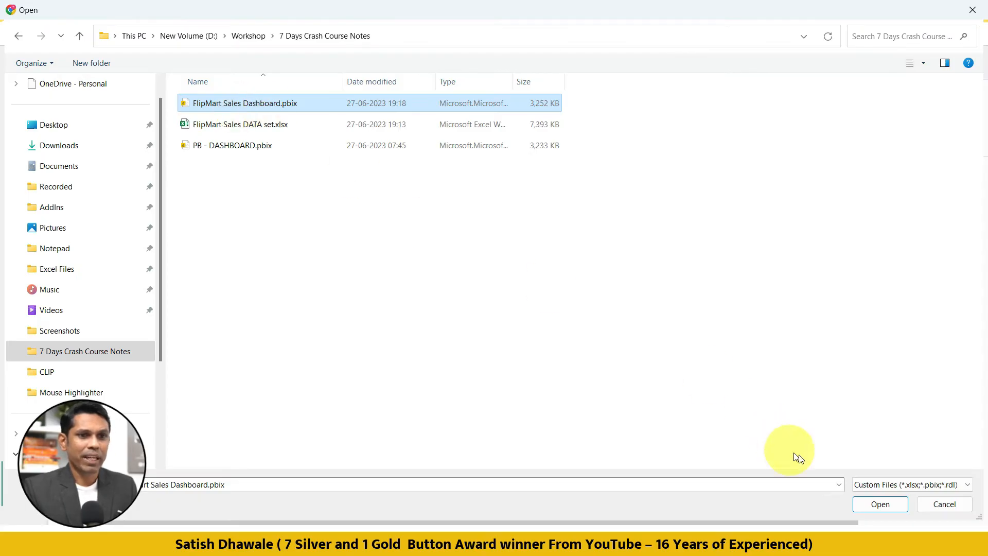
click(888, 506)
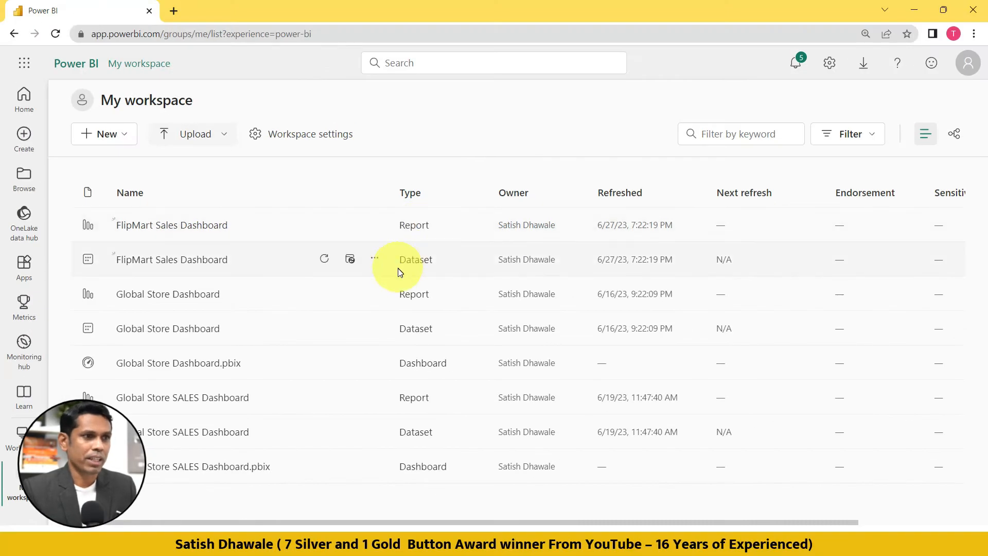
click(196, 231)
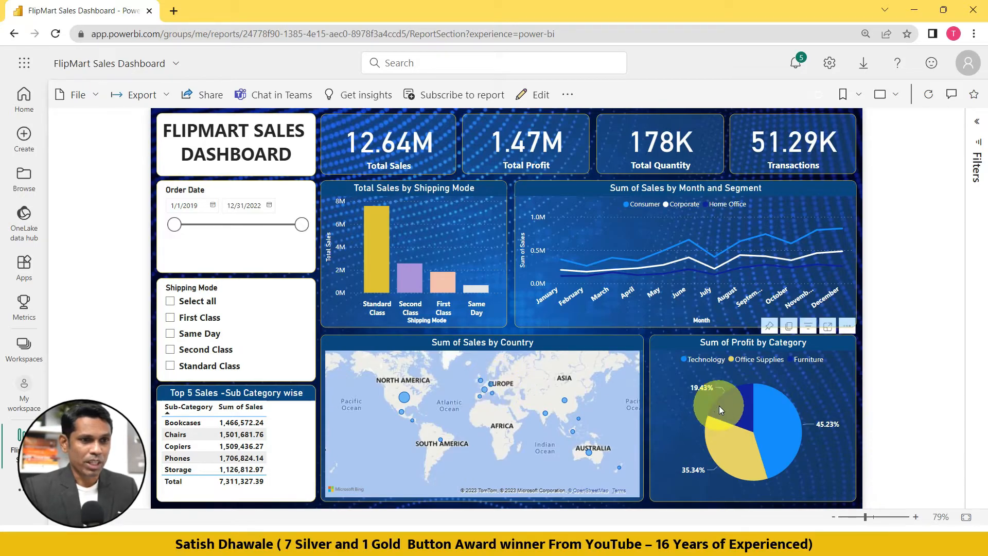
Cross-filter the dashboard by Furniture, Office Supplies and the Standard Class shipping mode in turn, clearing each selection.
click(734, 410)
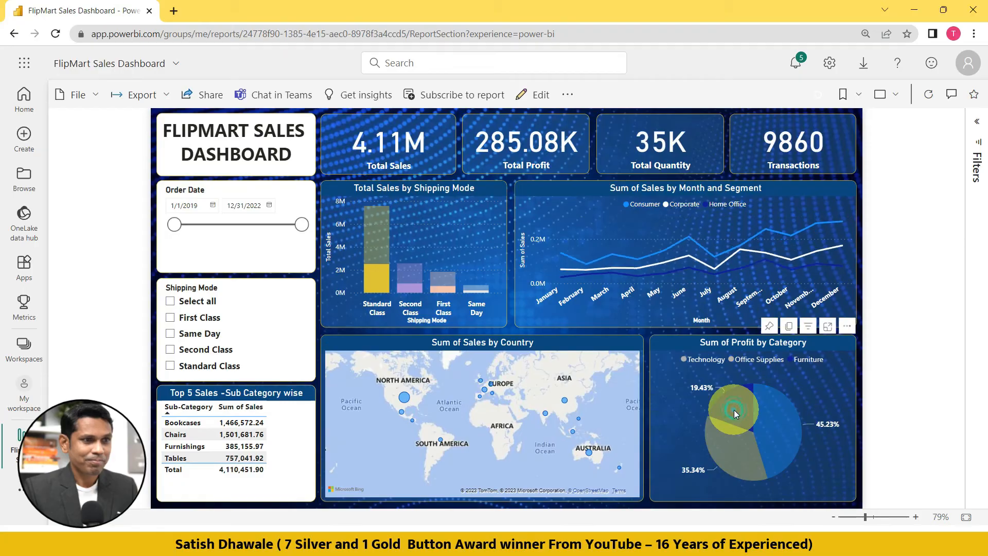
click(734, 410)
click(734, 448)
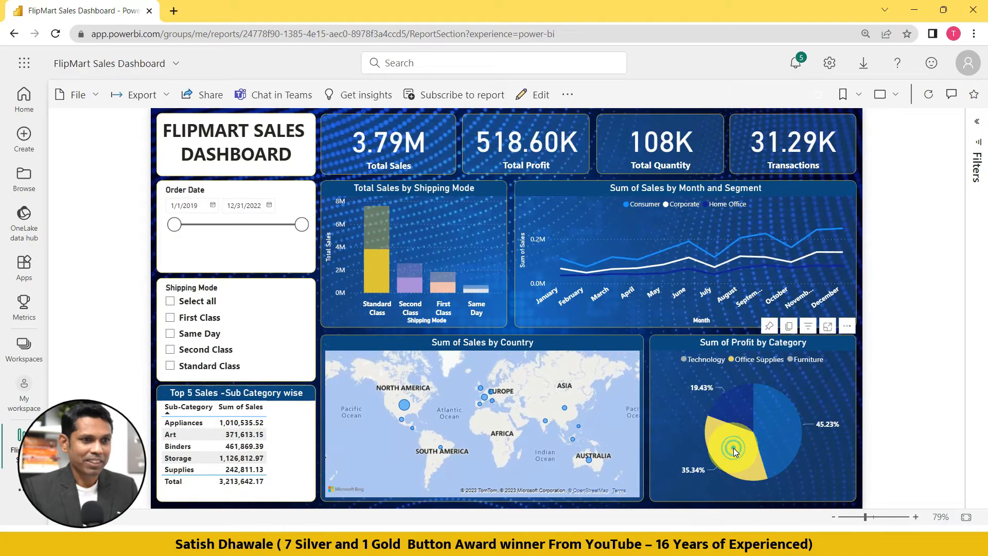
click(732, 447)
click(379, 284)
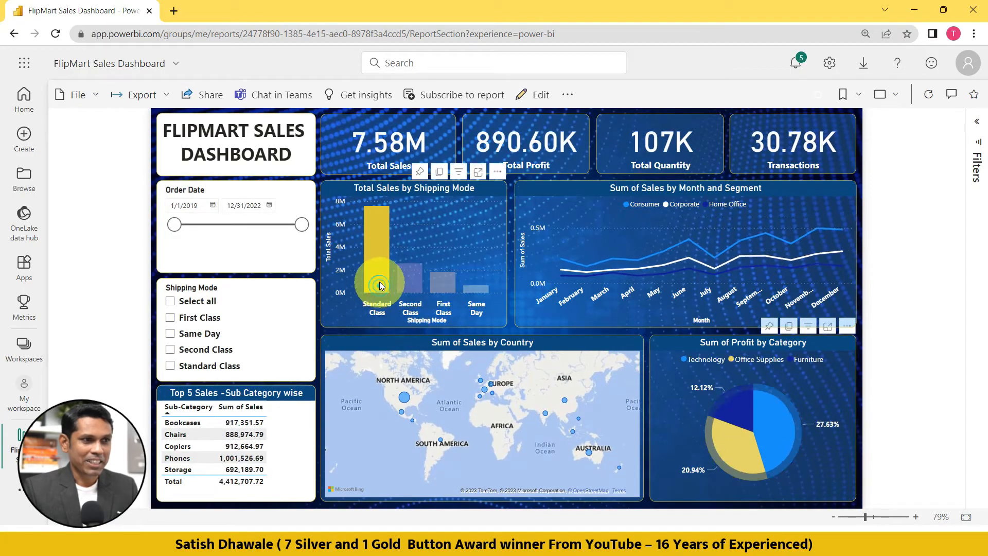
click(381, 282)
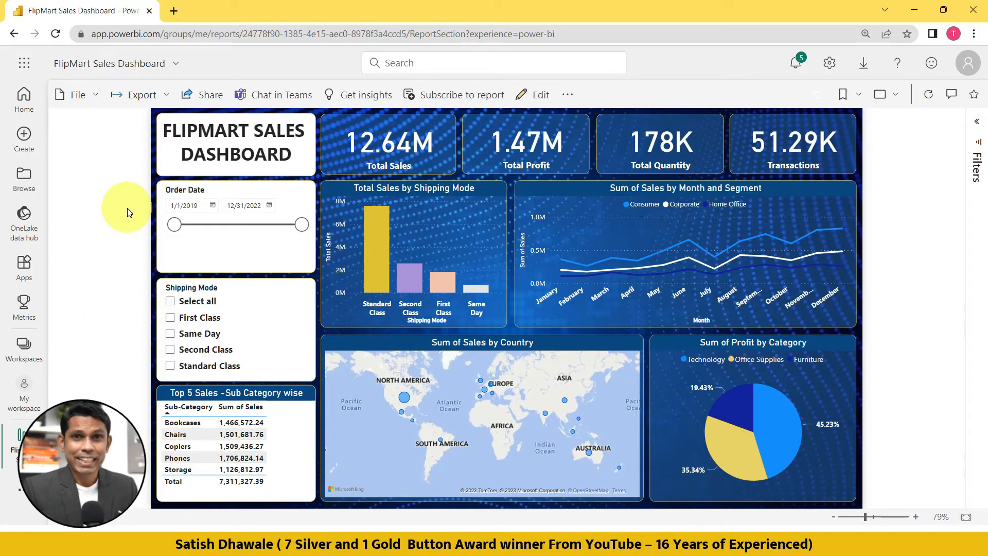
Export the report to PowerPoint with embedded live data, keeping the selected data filters, and switch to the new presentation.
click(160, 100)
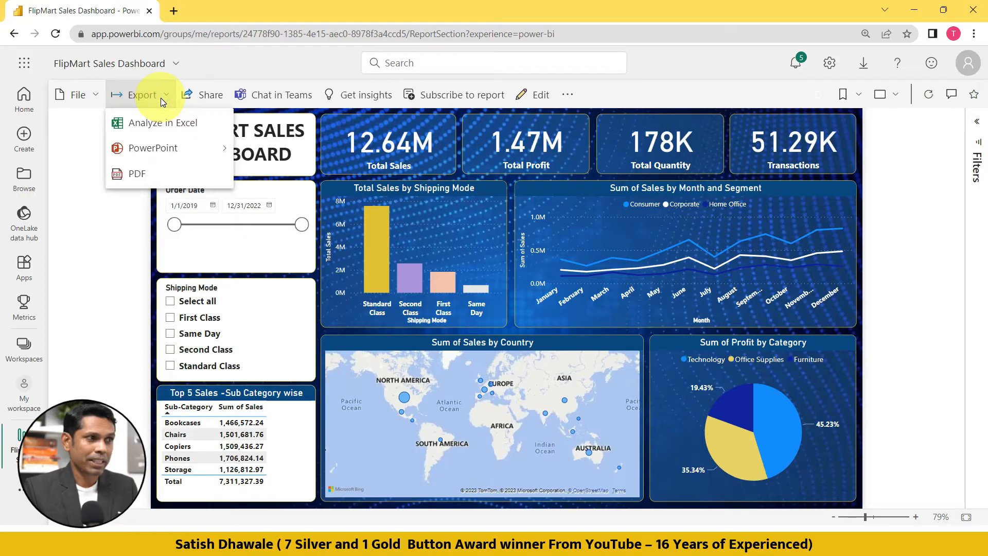
mouse_move(154, 151)
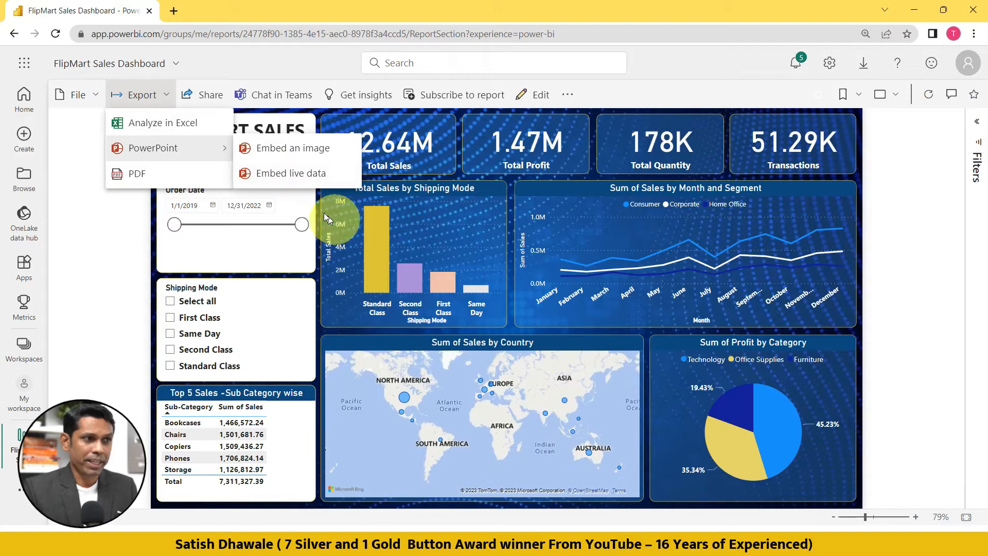
click(287, 175)
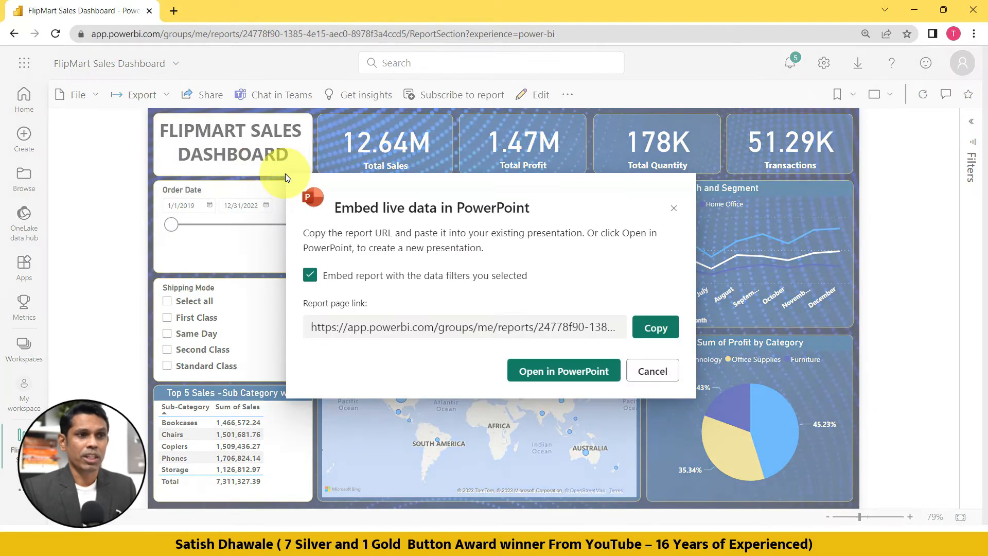
click(553, 378)
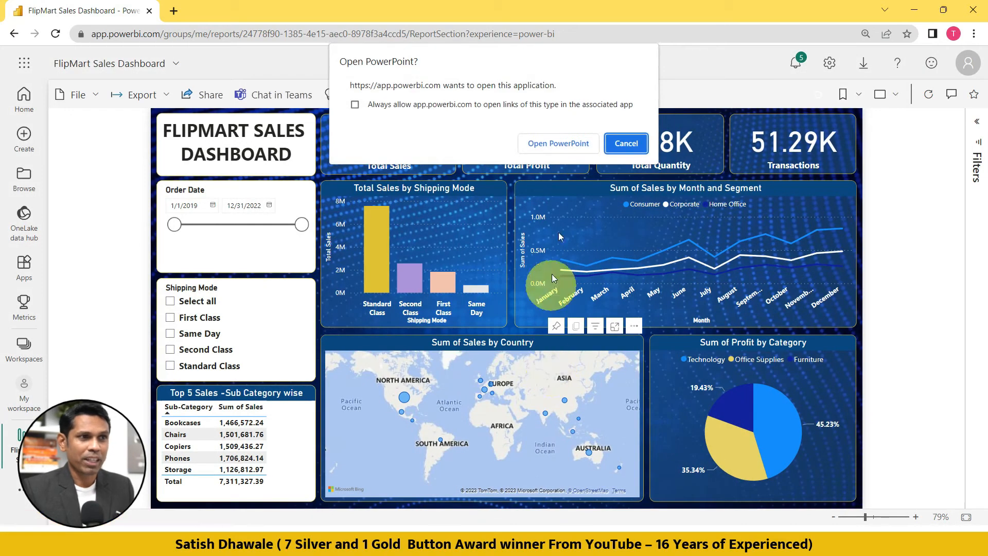
click(551, 144)
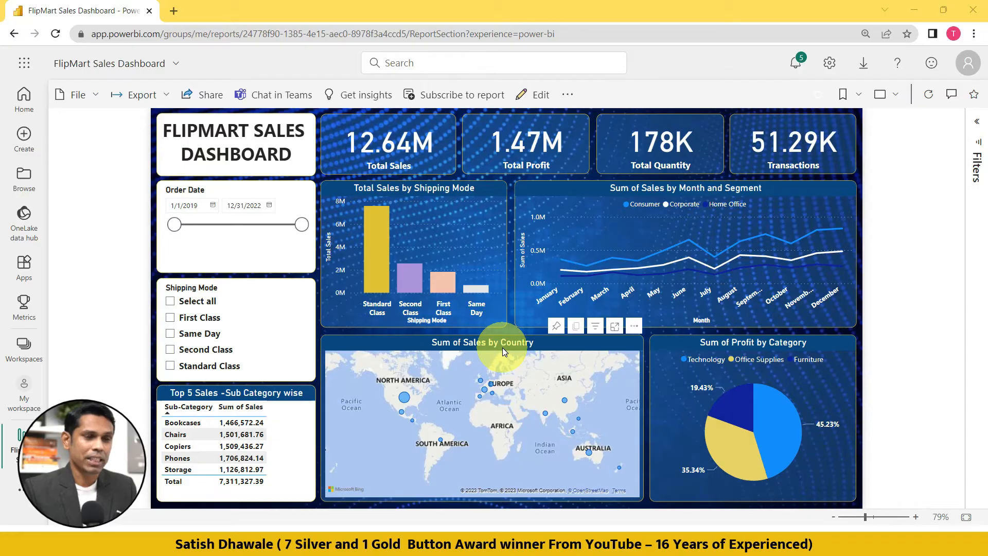
key(alt+Tab)
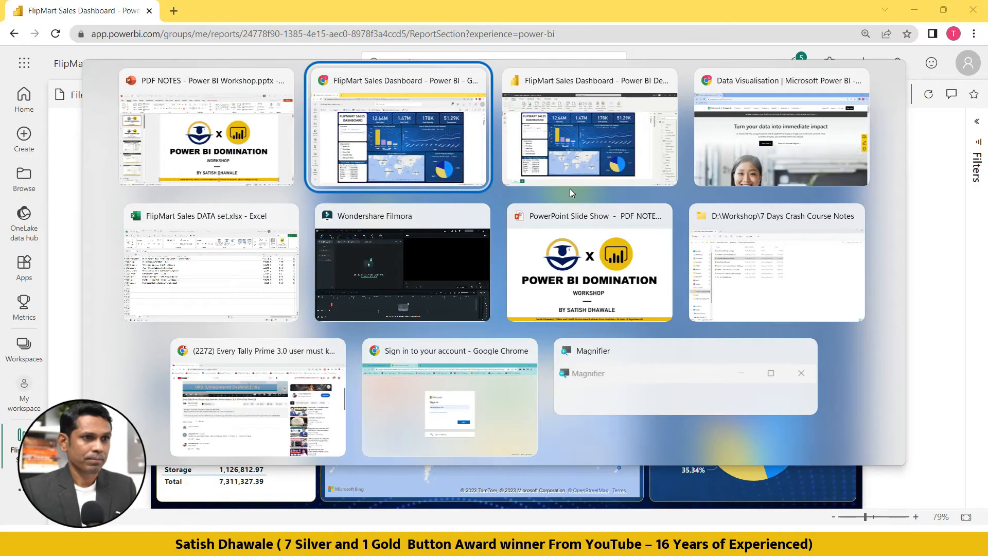
click(183, 170)
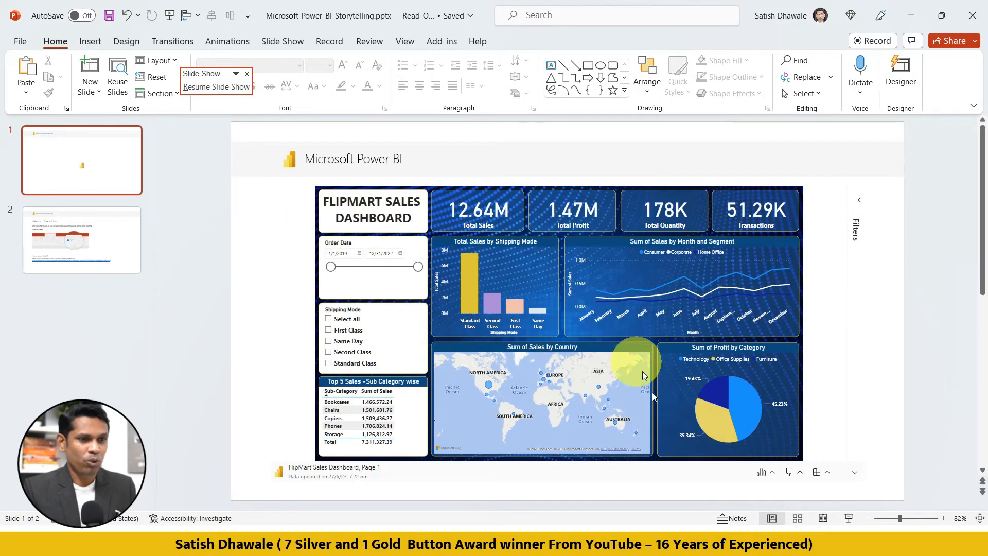
Test the embedded report on the slide by toggling a profit category slice and the First Class shipping mode.
click(715, 421)
click(715, 421)
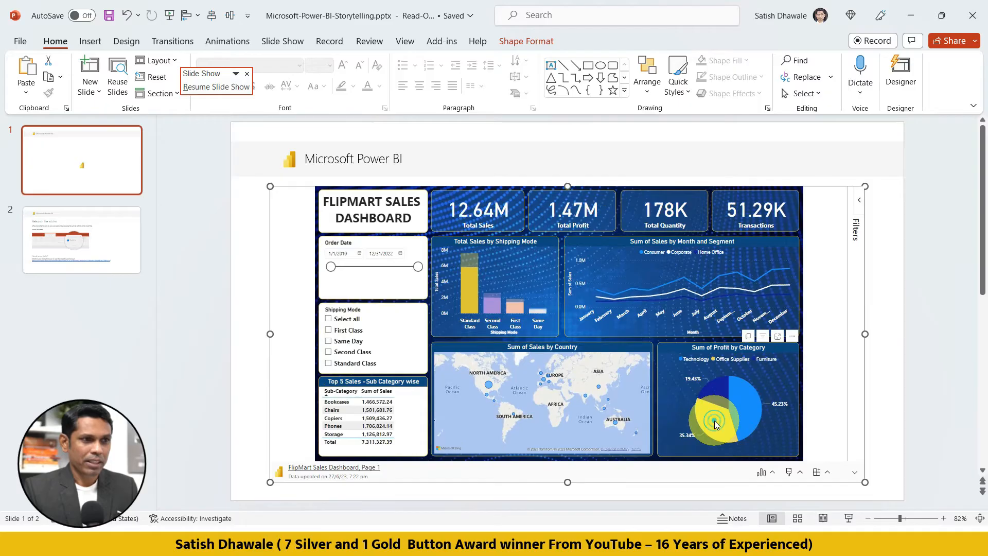
click(348, 331)
click(350, 332)
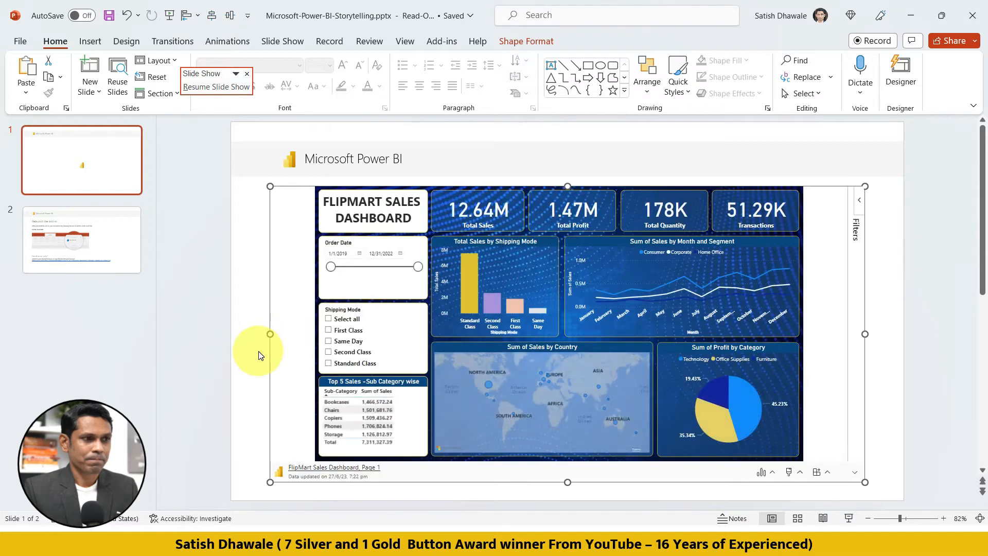
Run the slide show, filter the live dashboard by First Class and Same Day in turn, clear both, and exit the show.
click(258, 351)
key(F5)
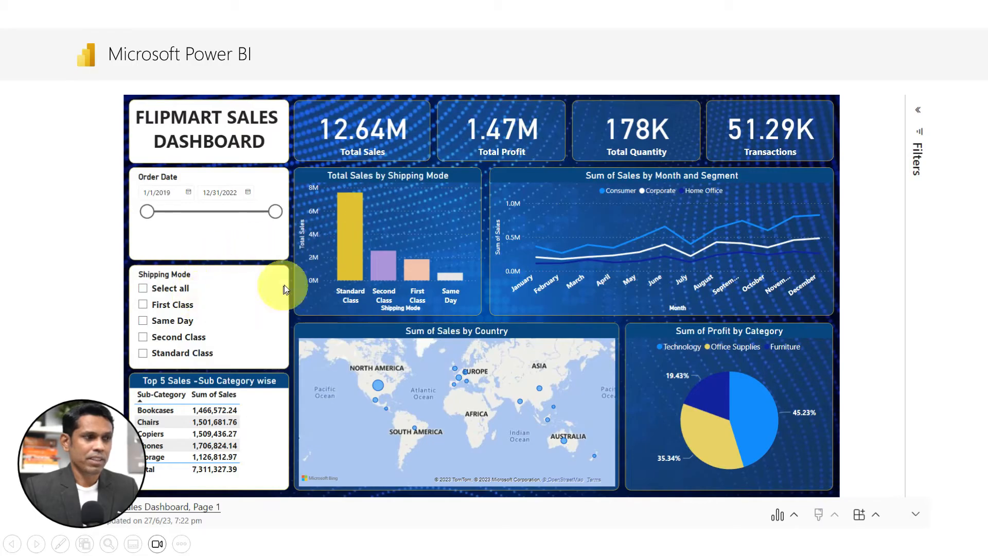
click(164, 309)
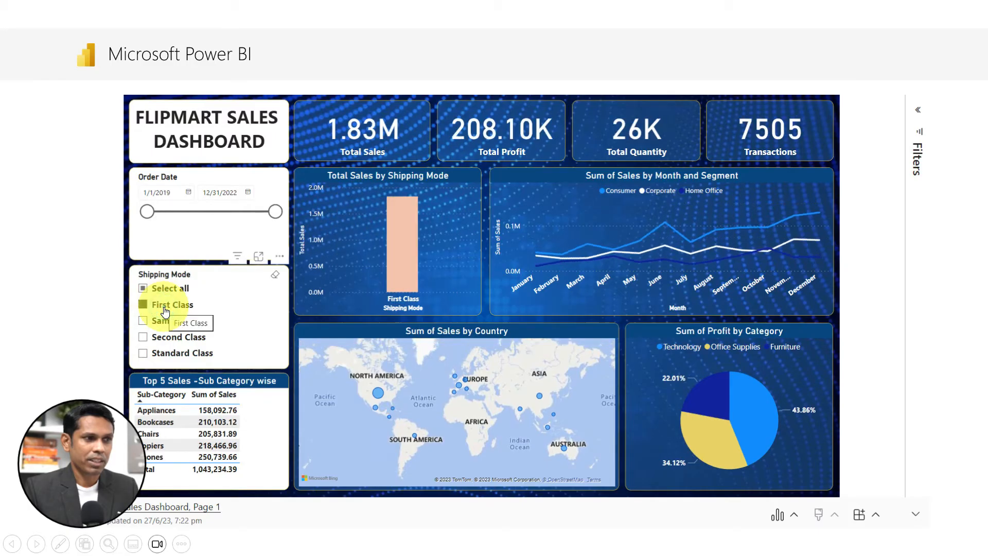
click(163, 309)
click(165, 321)
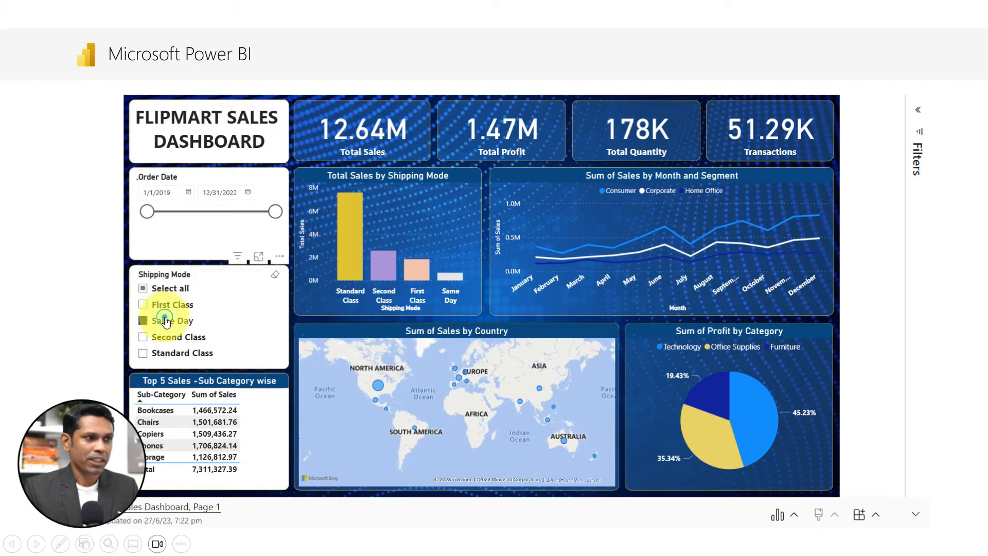
click(165, 321)
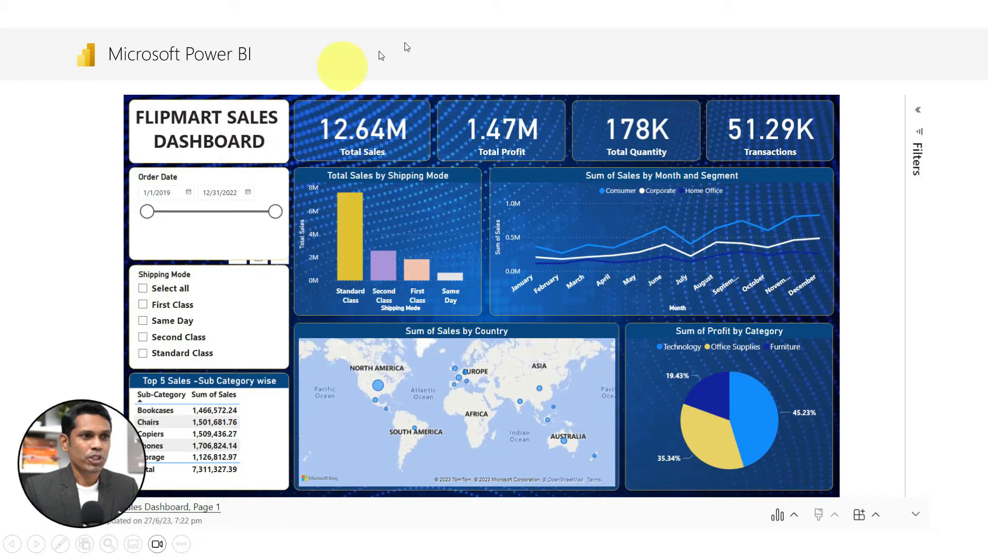
mouse_move(417, 268)
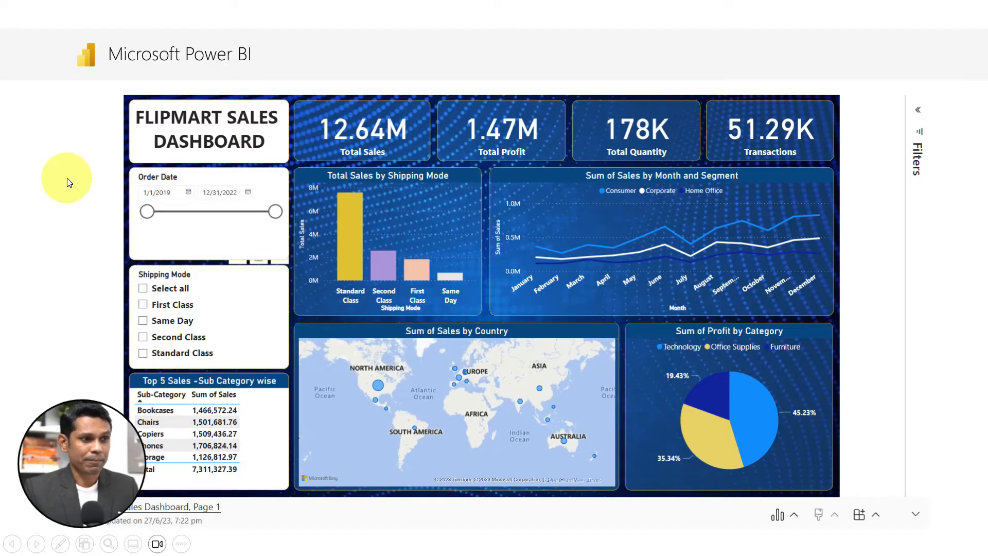
key(Escape)
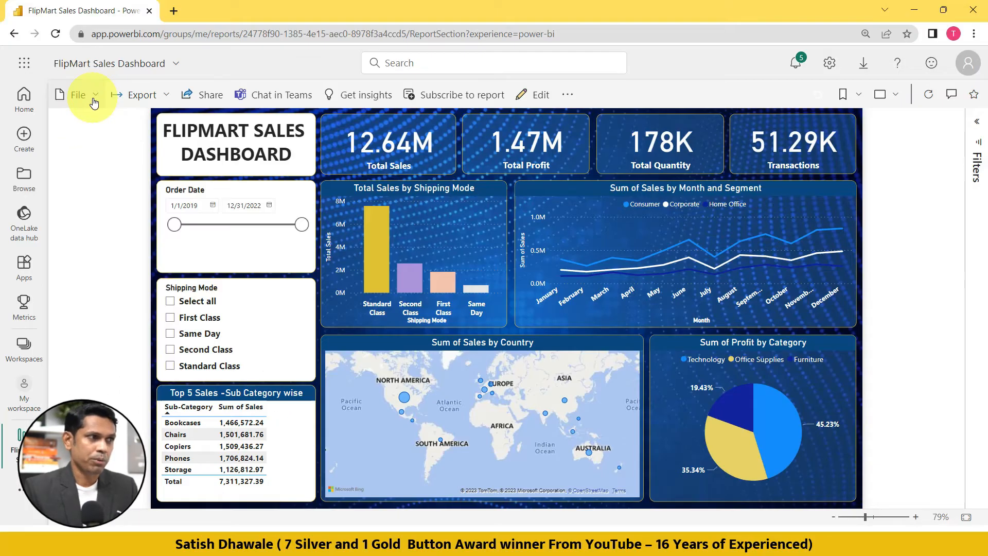
Return to the Power BI report in the browser and publish it to the public web with an embed code.
click(94, 102)
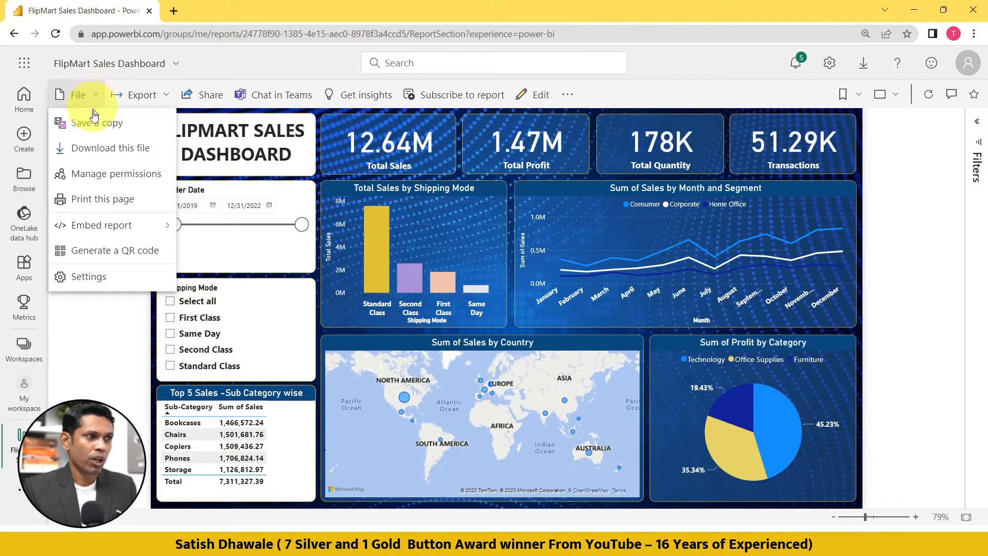
mouse_move(85, 226)
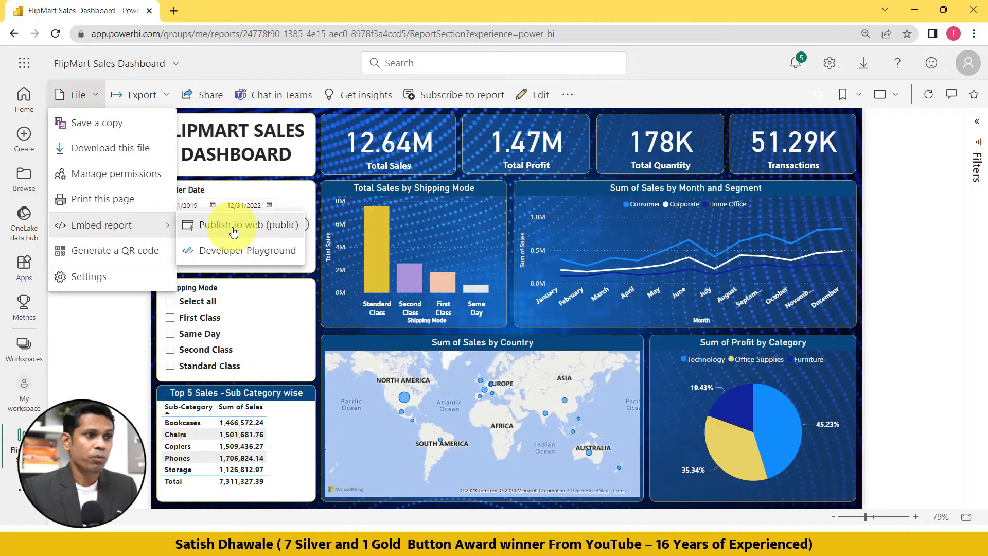
click(233, 229)
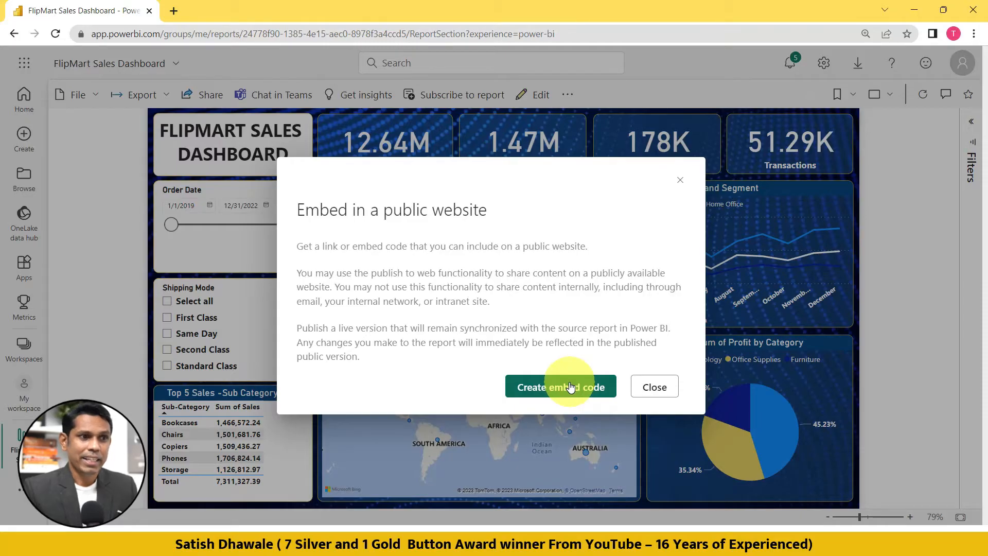
click(571, 387)
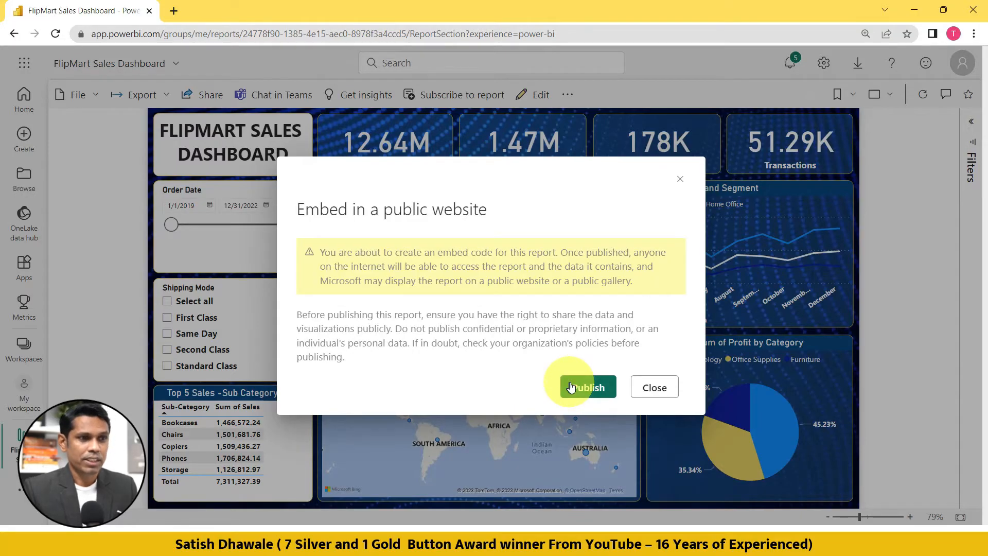
click(590, 389)
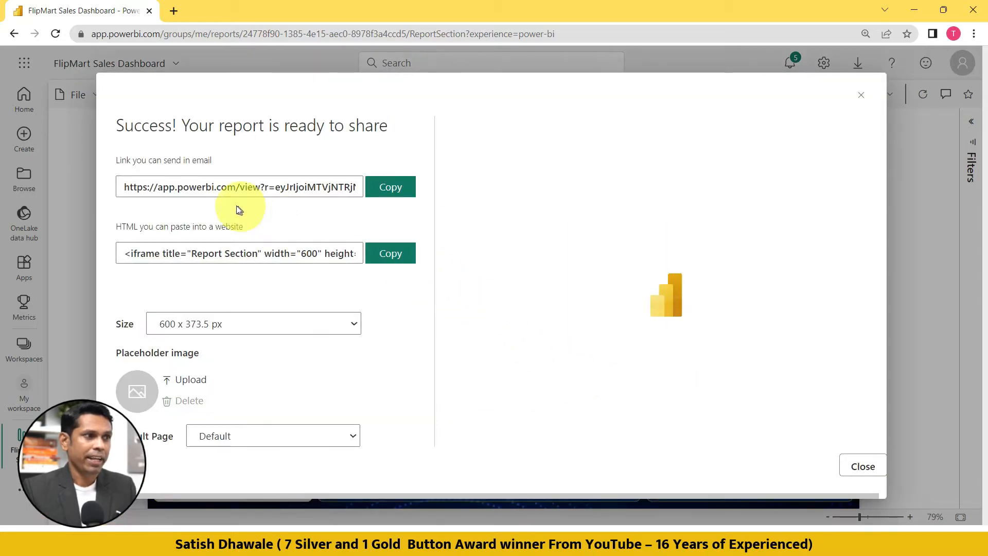
Inspect the shareable link and the website HTML of the published report, and copy the link meant for email.
click(144, 186)
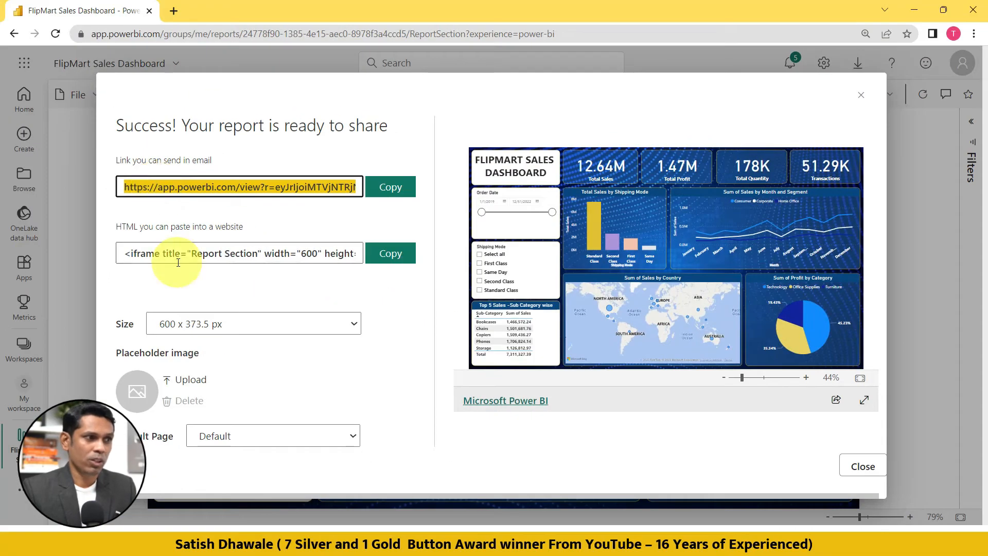
click(222, 385)
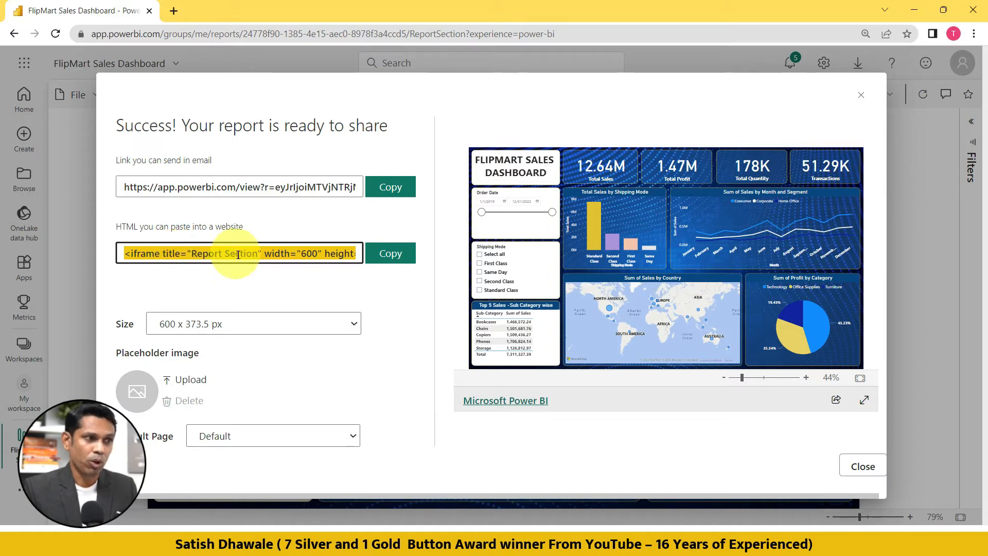
click(392, 188)
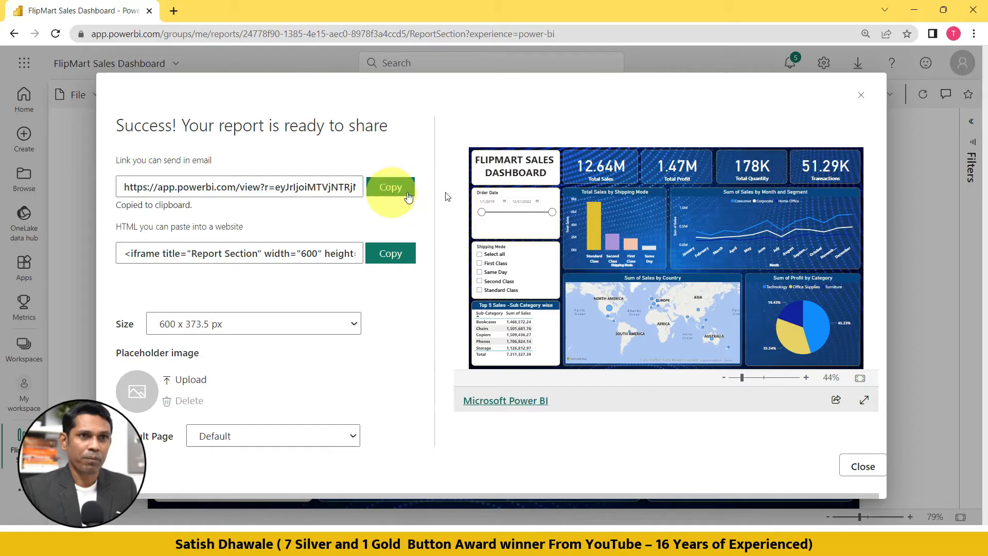
Open the copied public report link in a new Incognito window.
click(975, 34)
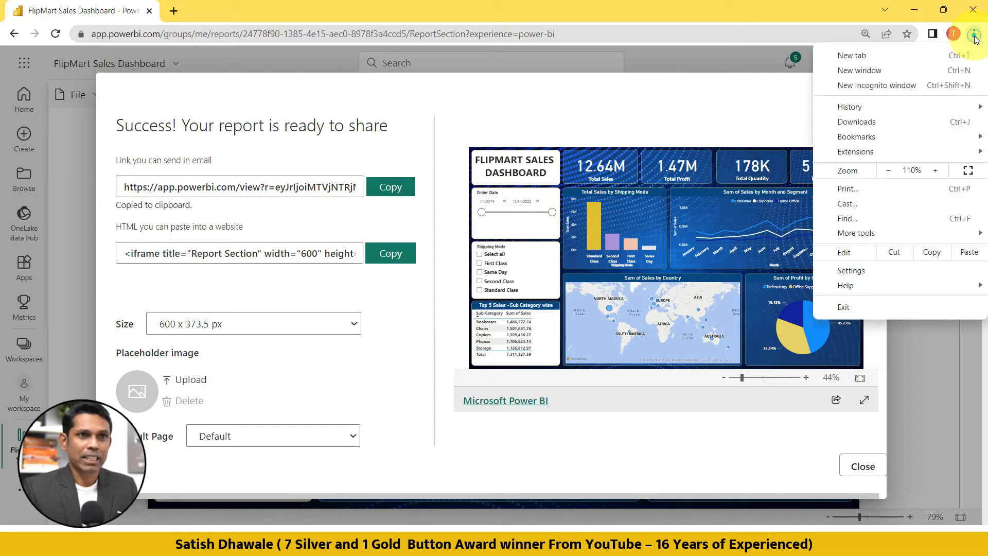
click(883, 87)
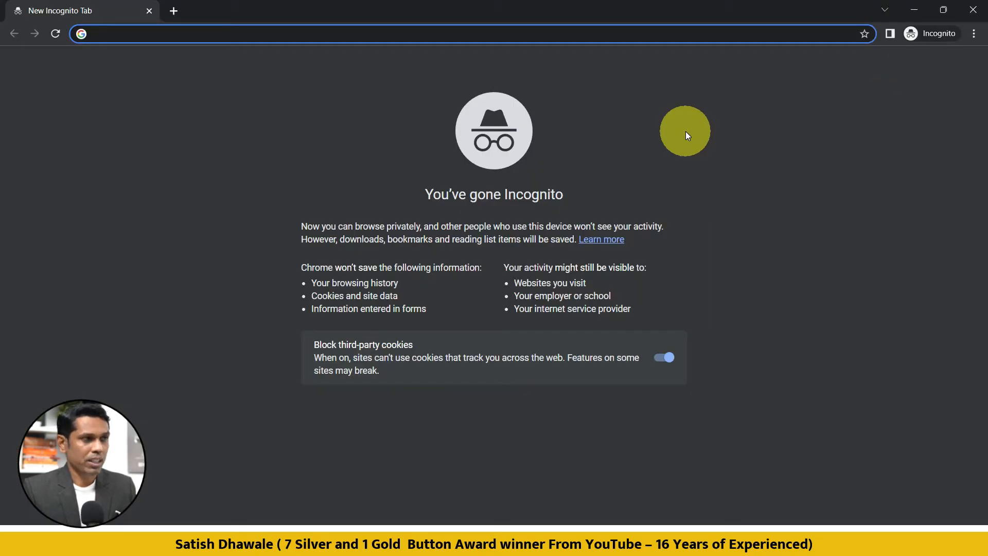
key(ctrl+v)
key(Return)
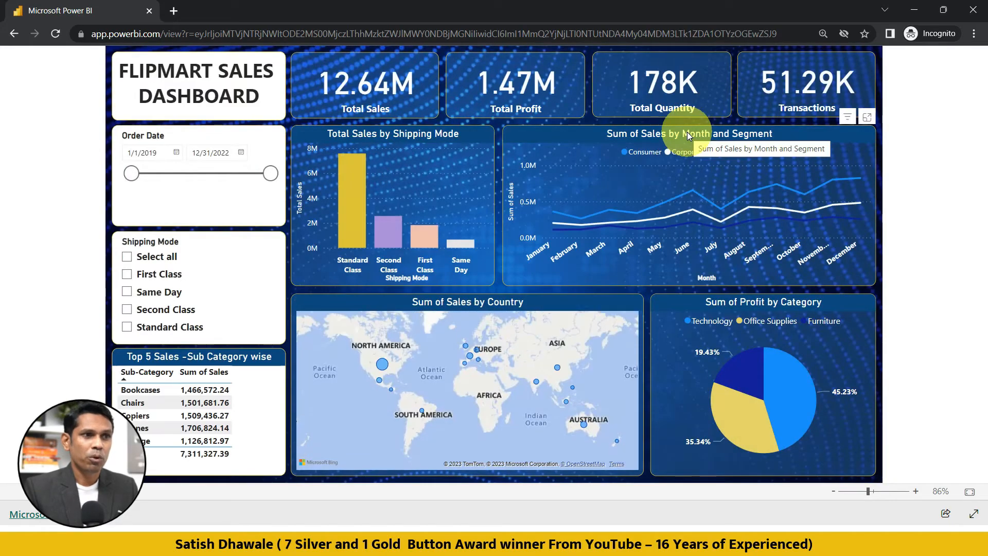
Test cross-filtering in the public report with the Office Supplies slice and the Standard Class and Second Class bars, clearing each selection.
click(734, 415)
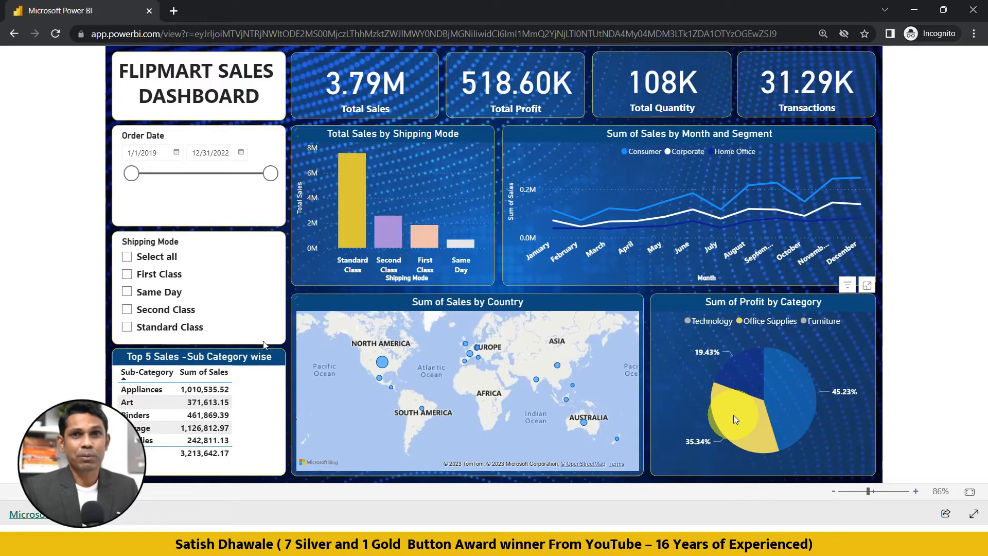
click(263, 341)
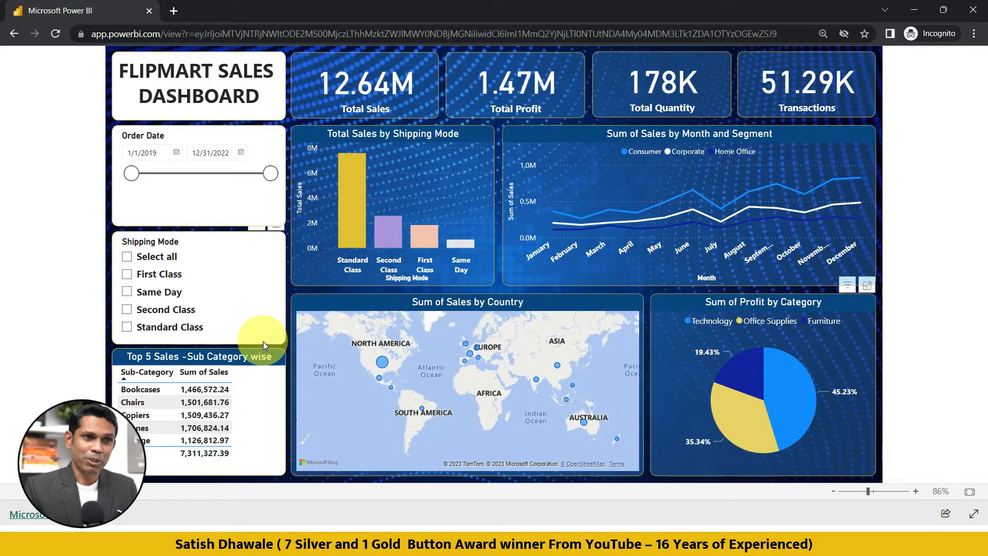
click(352, 206)
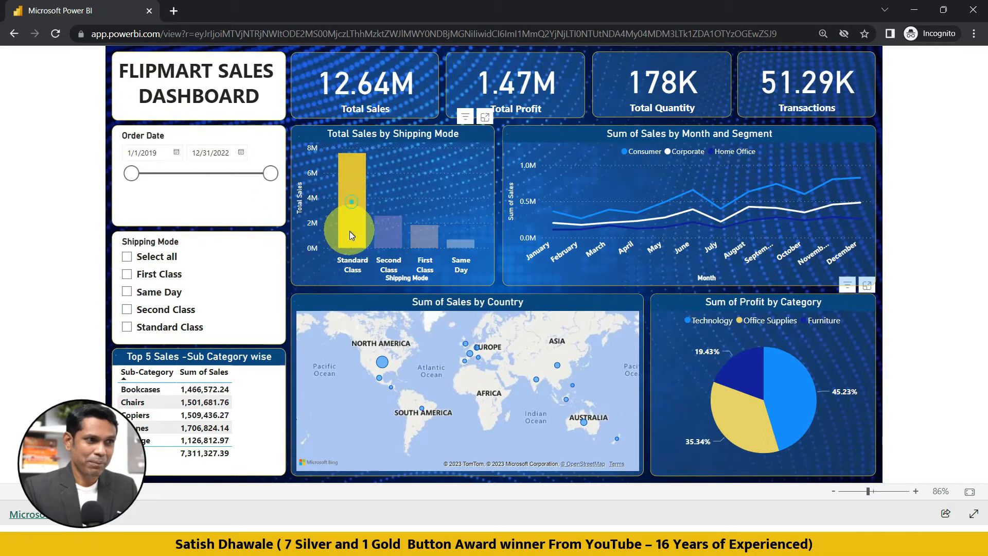
click(350, 216)
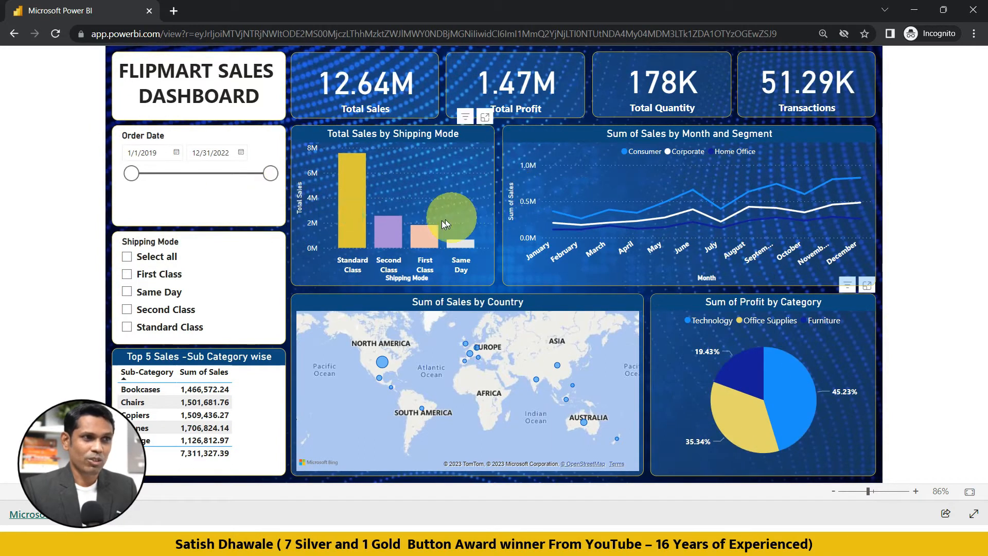
click(392, 239)
click(391, 240)
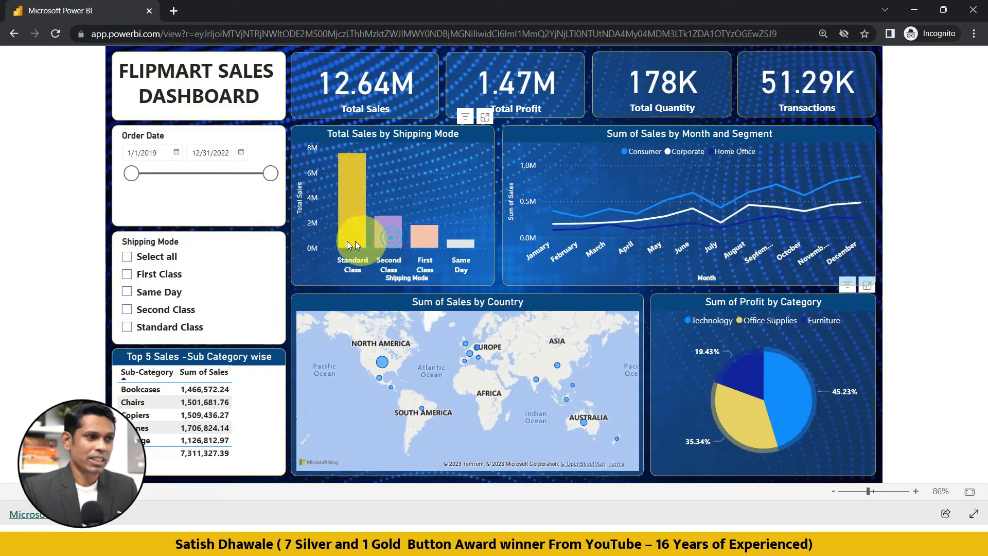
Test the Shipping Mode slicer by toggling First Class on and off, leaving it cleared.
click(156, 276)
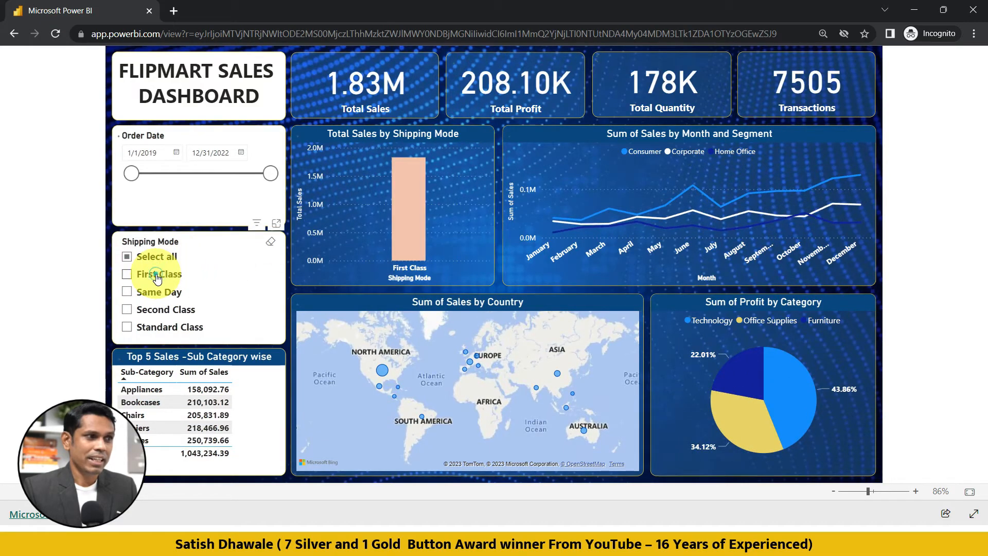
click(157, 275)
click(157, 276)
click(157, 276)
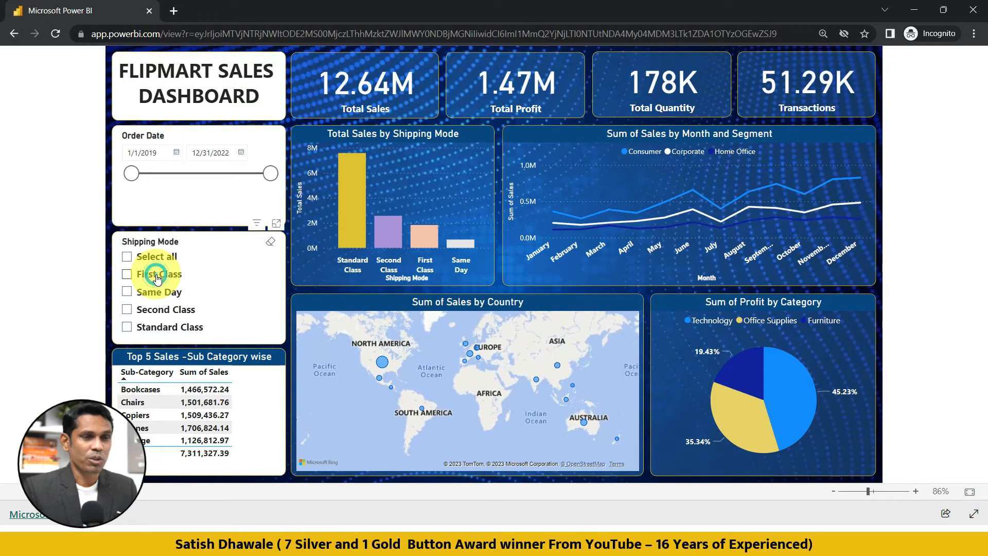